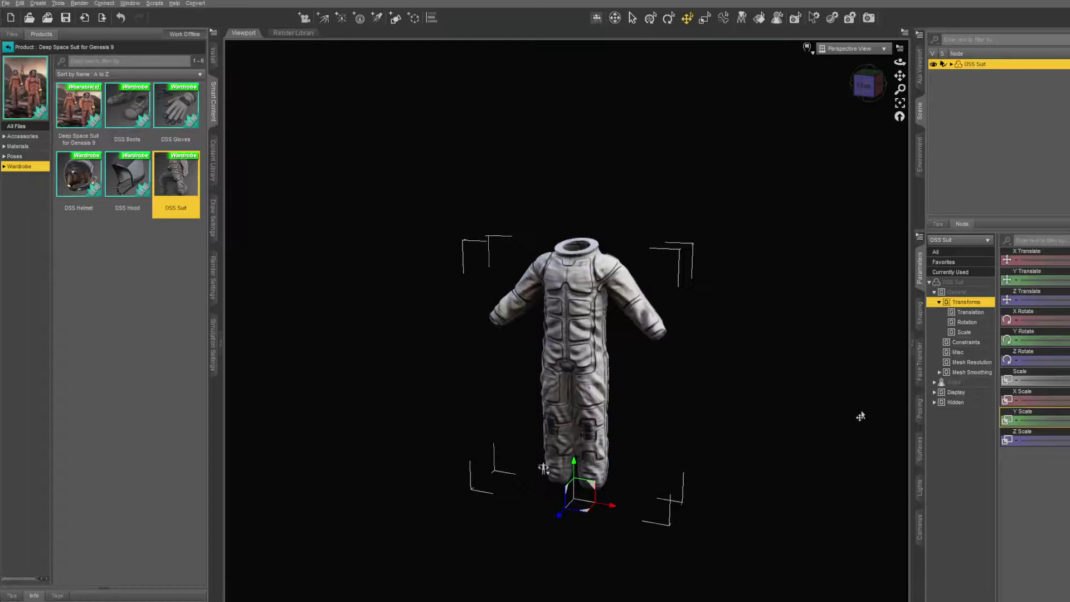
Export the DSS Suit in FBX format to the DazToMh desktop folder, reusing the existing file Suite.fbx.
scroll(596, 329, up, 5)
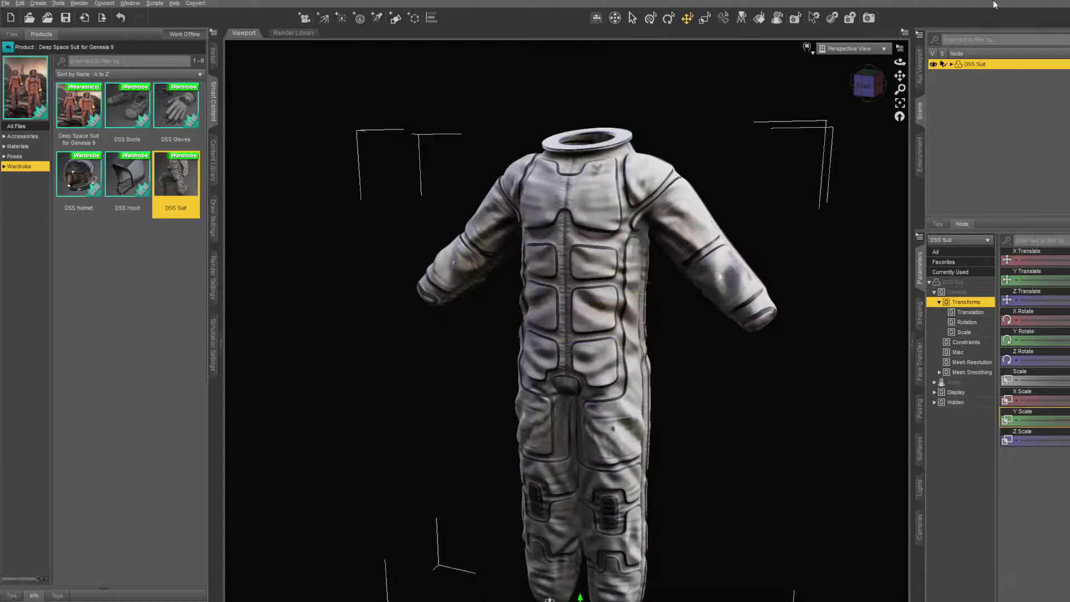
click(863, 86)
mouse_move(866, 85)
mouse_down()
mouse_move(766, 85)
mouse_move(867, 86)
mouse_up()
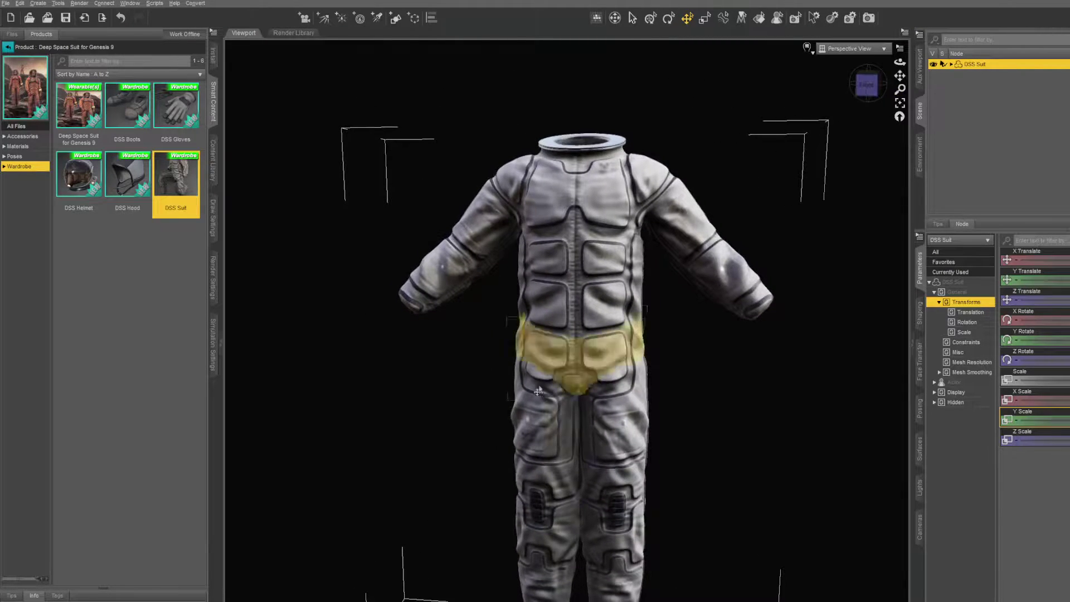
scroll(596, 446, down, 5)
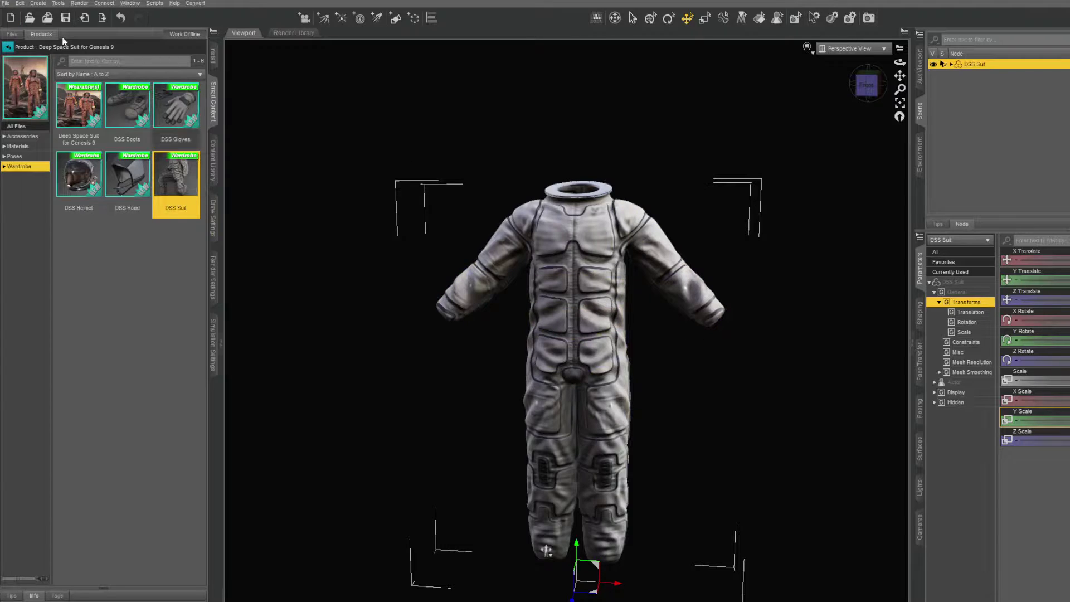
click(5, 3)
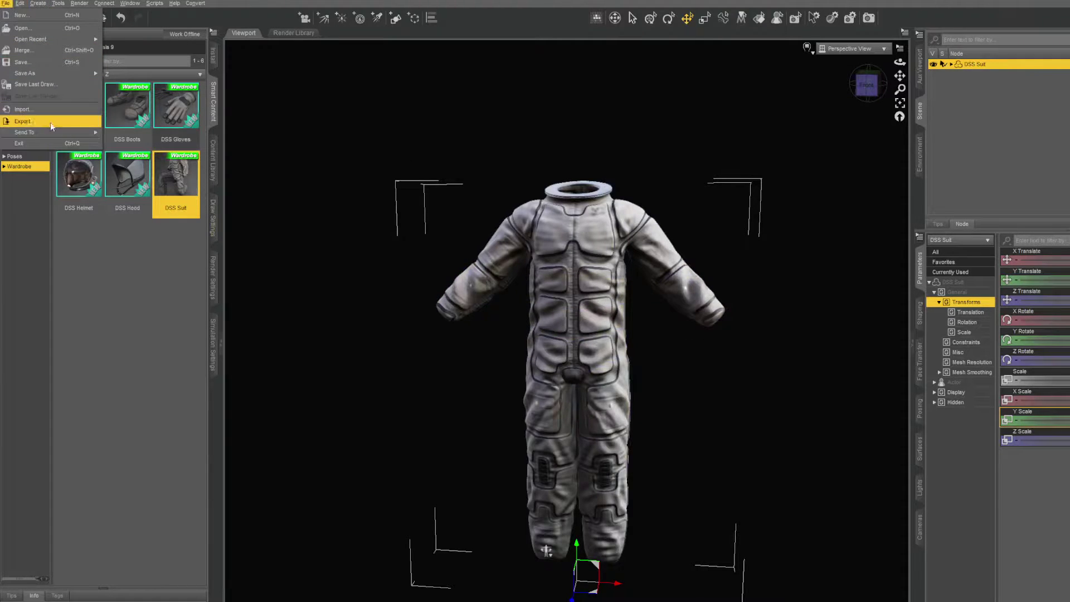
click(49, 126)
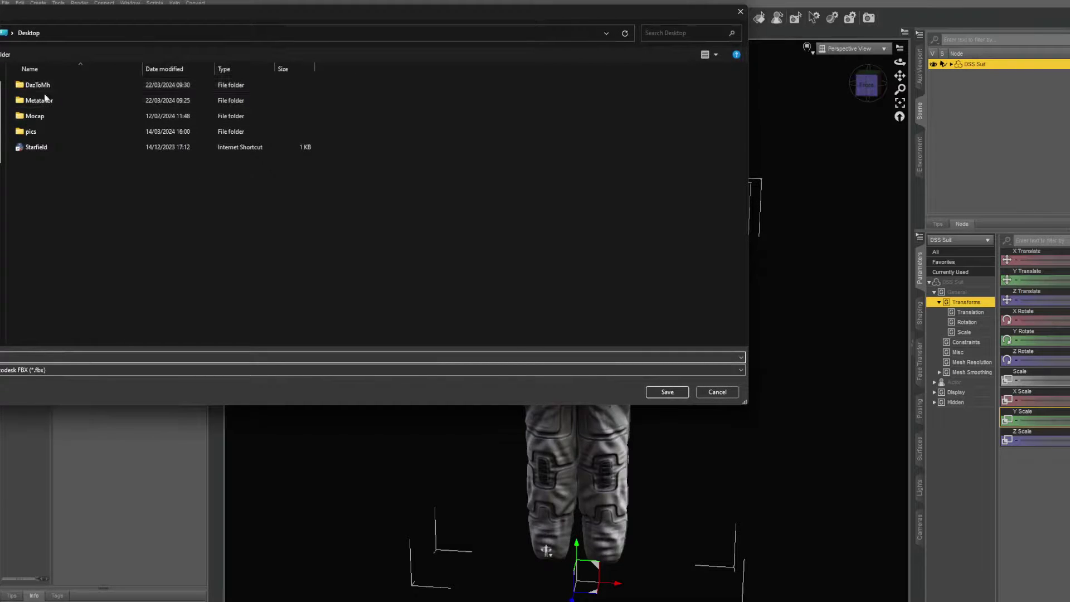
double_click(38, 85)
click(51, 116)
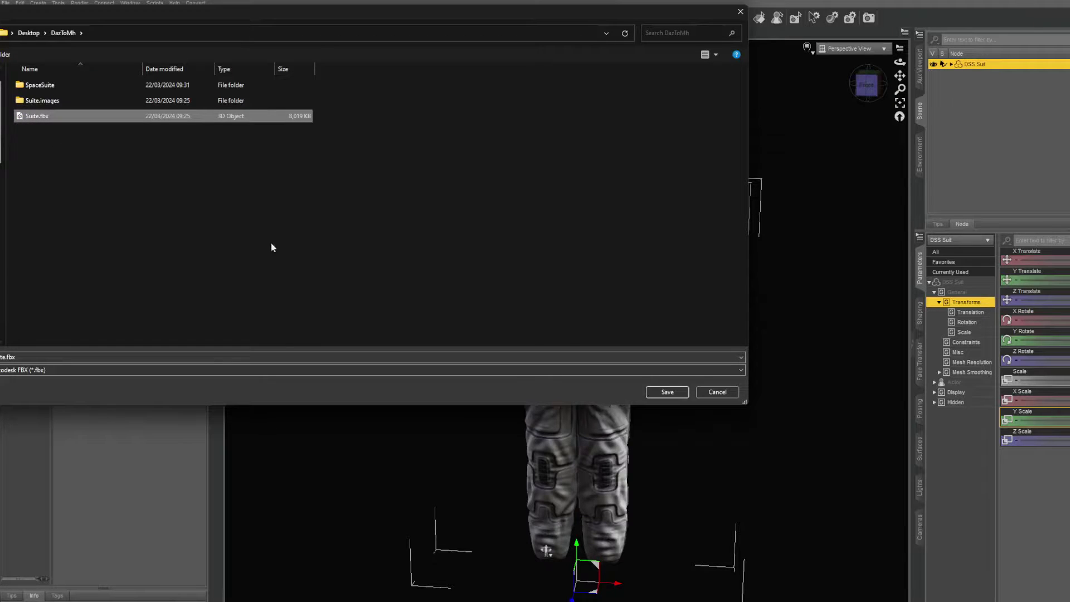
double_click(39, 117)
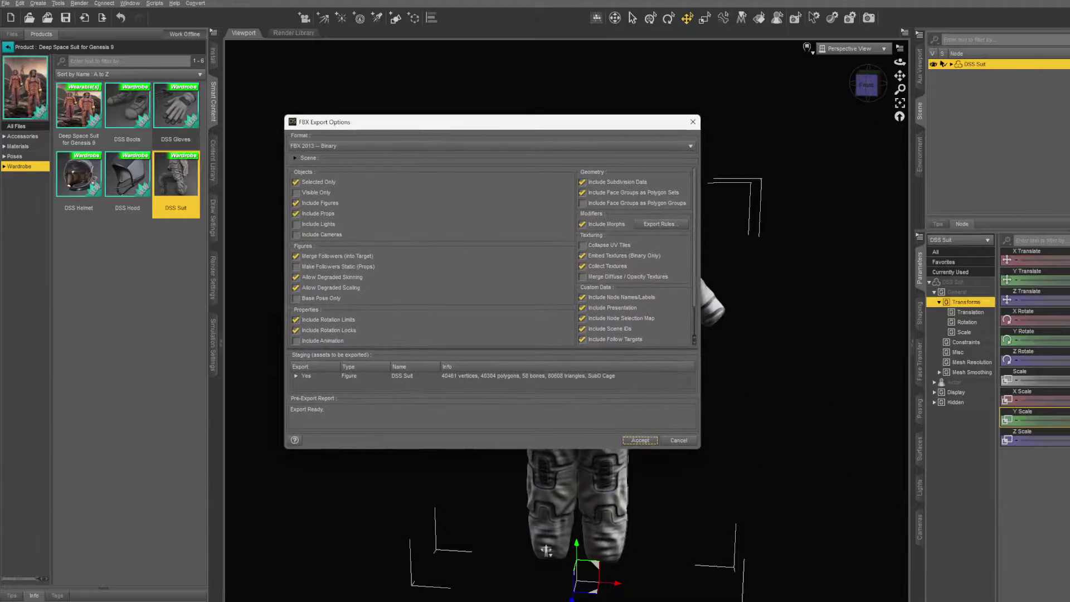
Review the FBX export options and accept them with Selected Only, Embed Textures and Collect Textures enabled.
scroll(382, 258, down, 2)
scroll(382, 258, up, 2)
drag(452, 449, 446, 500)
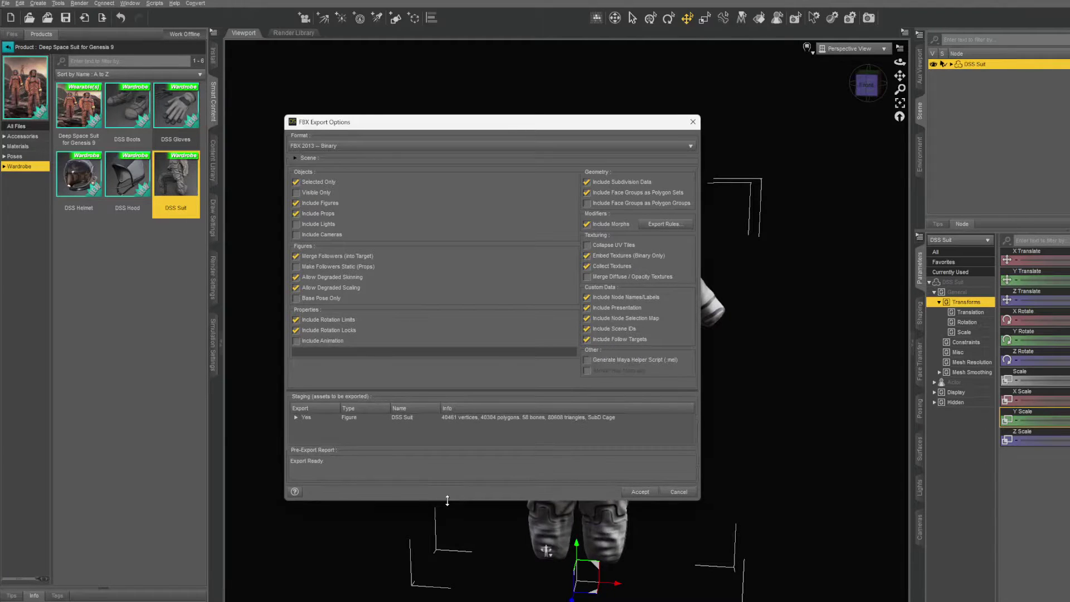
click(640, 492)
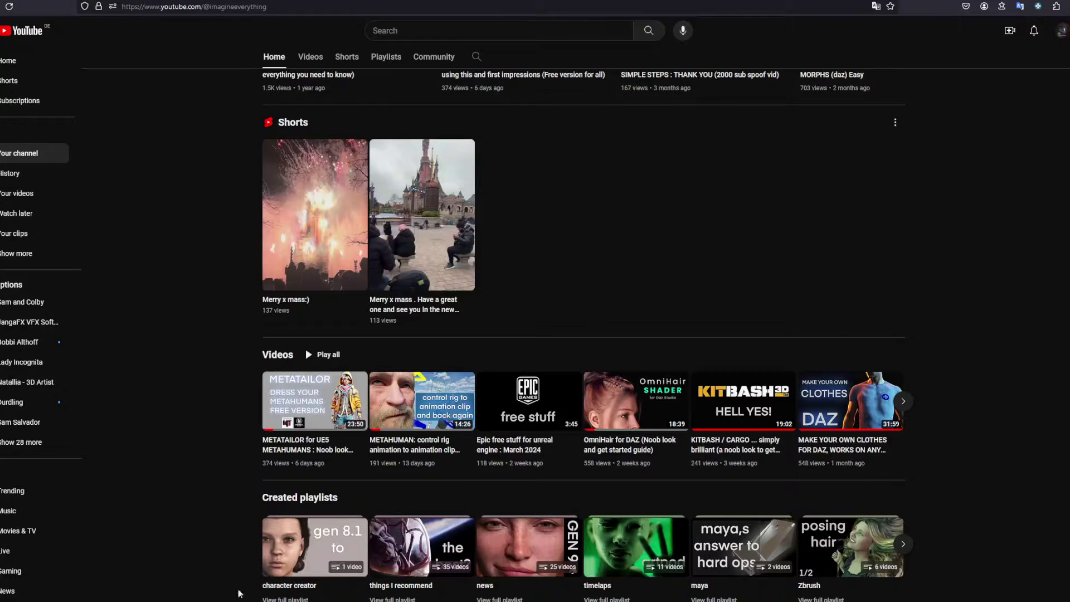
Switch to MetaTailor and create a new project named DazToMH.
mouse_move(272, 444)
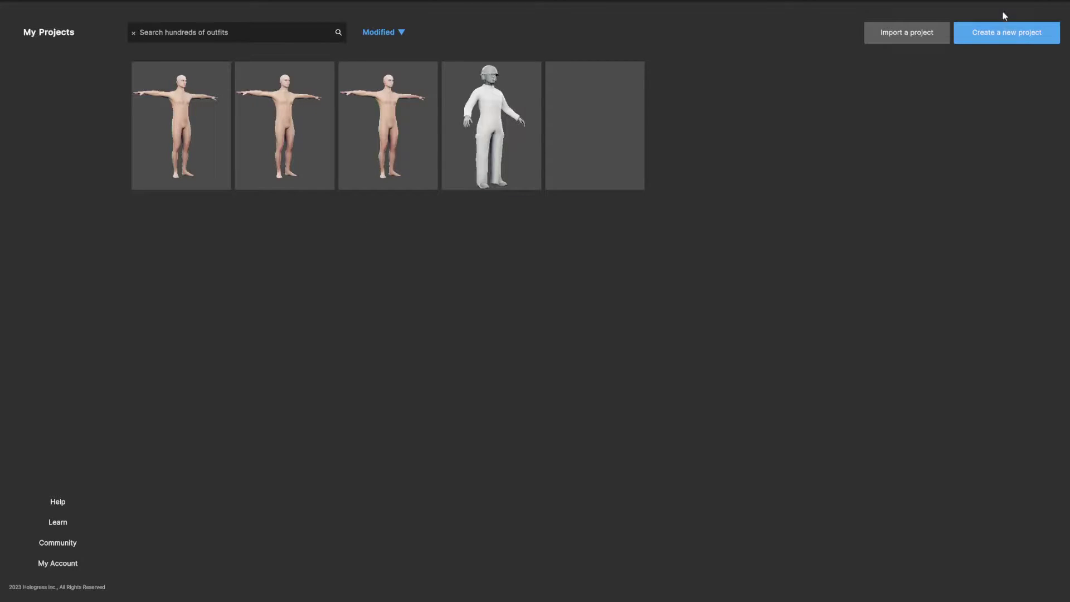
click(1005, 34)
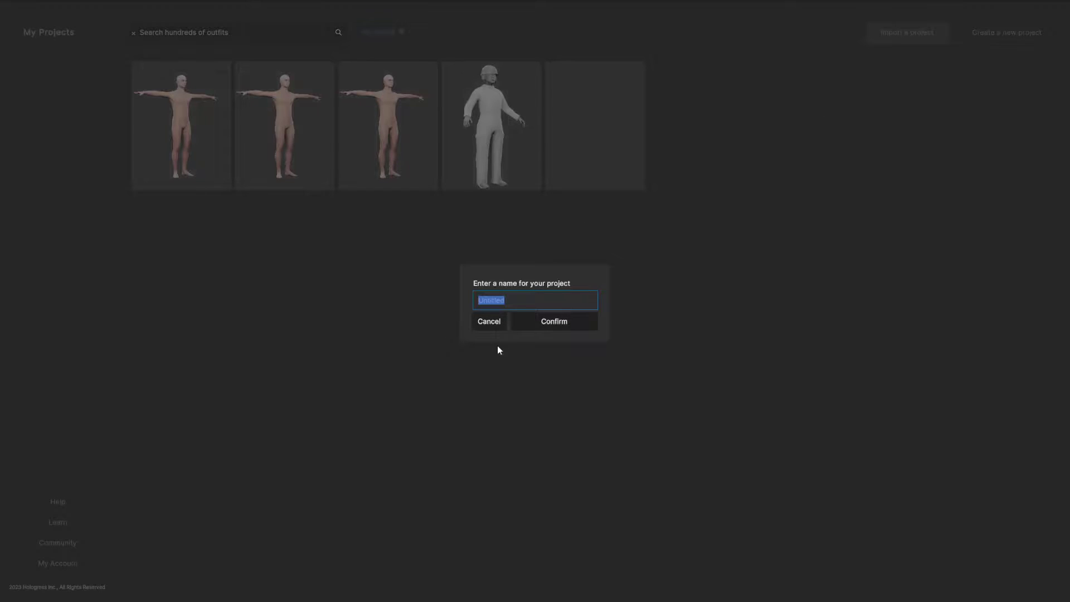
text(Daz)
text(ToMT)
key(Return)
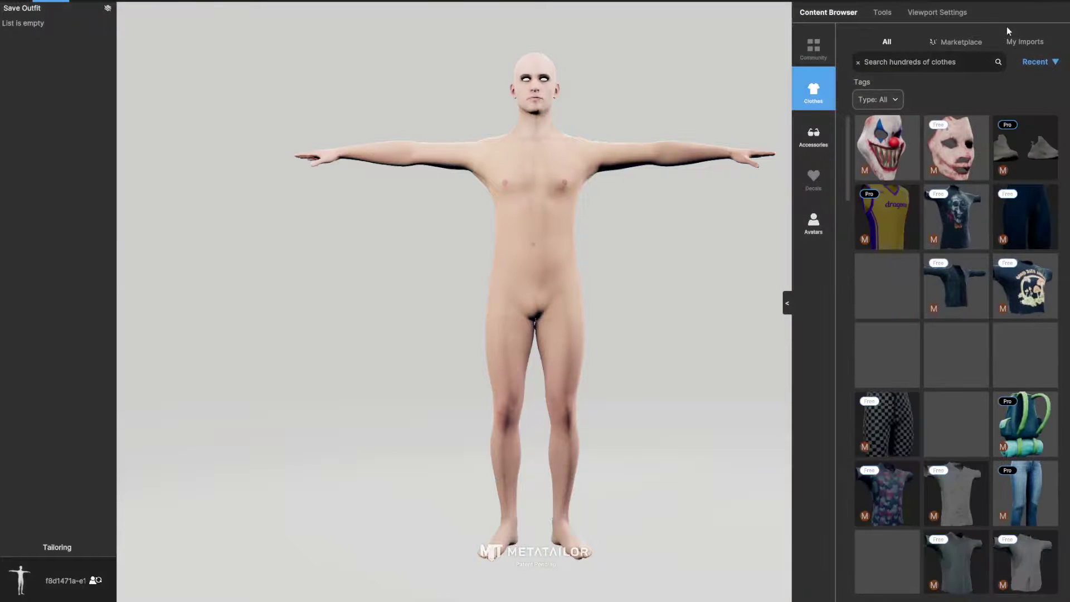
Replace the default avatar with the grey female avatar in A-pose.
click(810, 231)
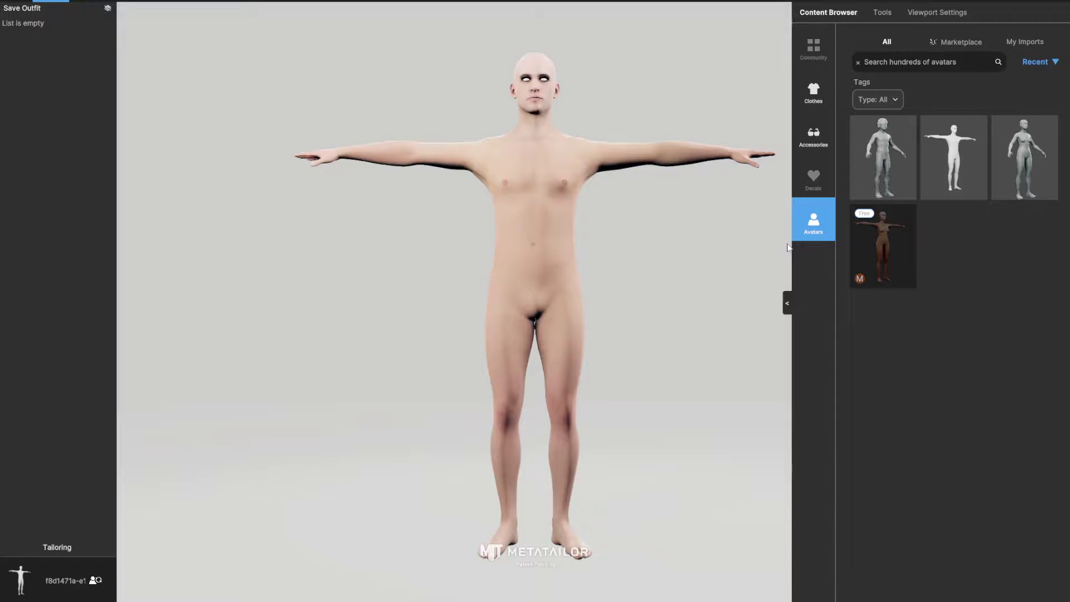
mouse_move(908, 272)
click(1021, 172)
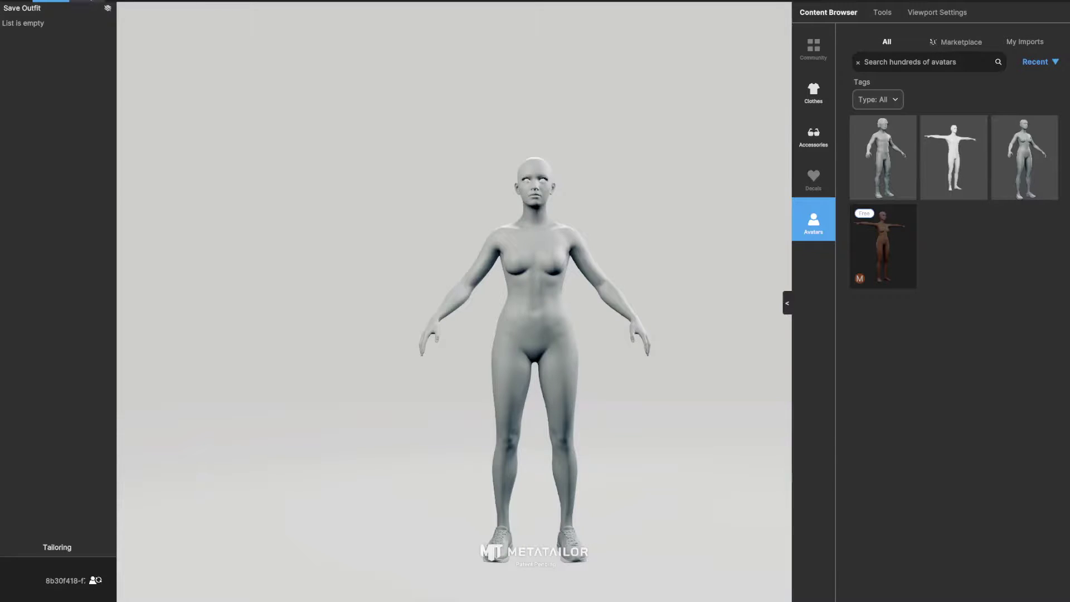
Import Suite.fbx from the DazToMh folder as a cloth / accessory item.
click(88, 1)
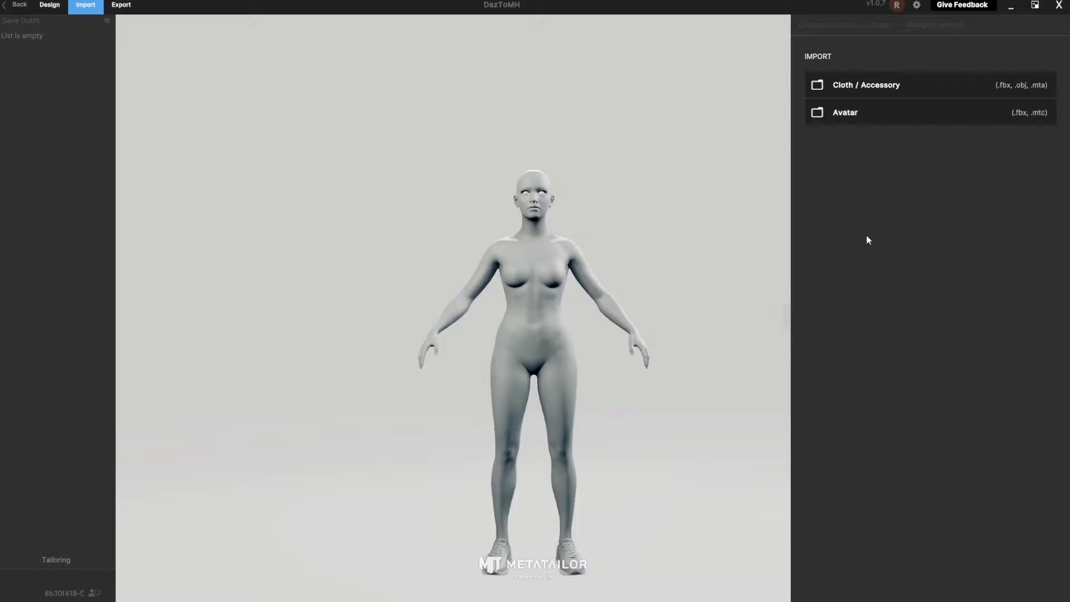
scroll(221, 210, down, 2)
scroll(500, 259, up, 5)
scroll(500, 259, down, 3)
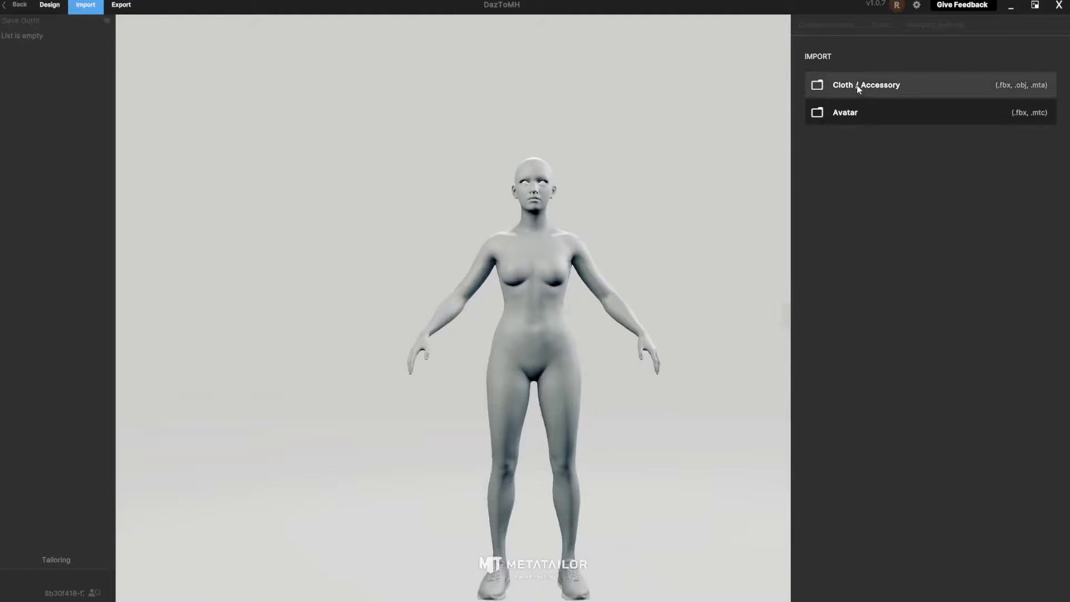
click(892, 91)
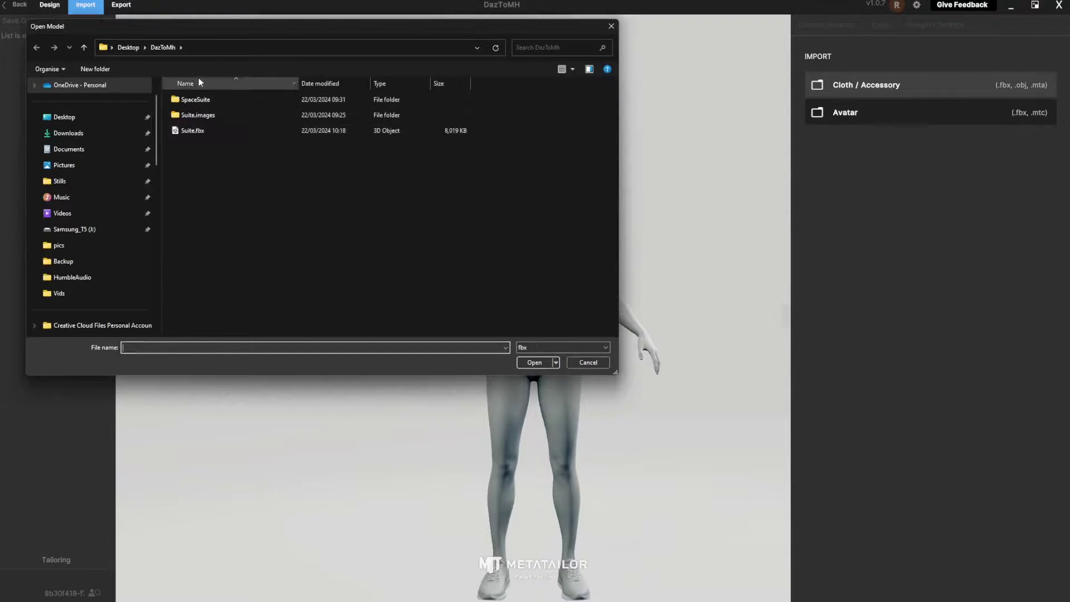
drag(244, 27, 107, 25)
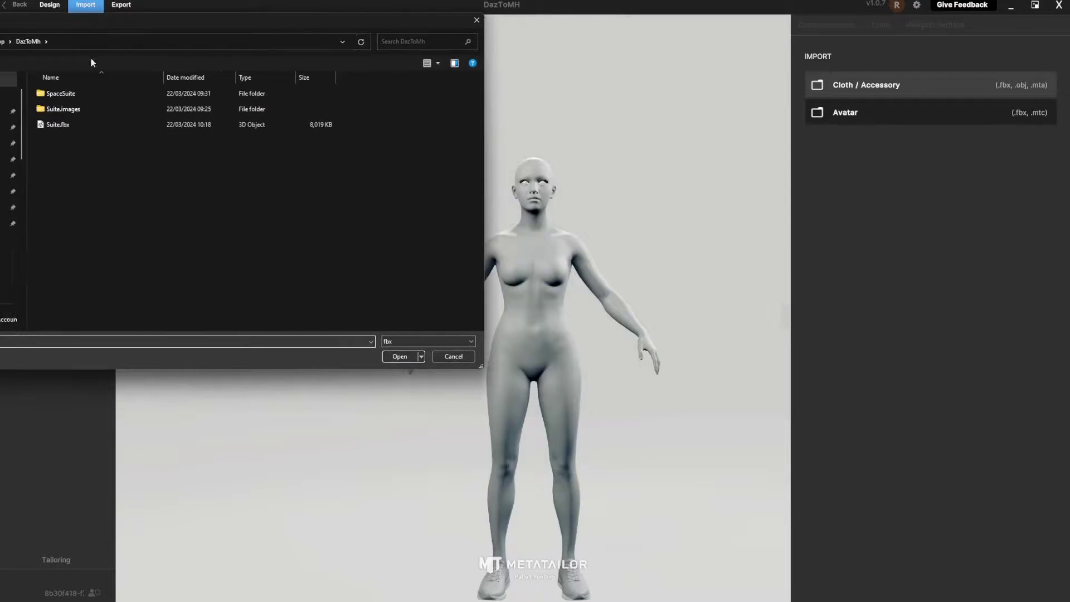
click(60, 130)
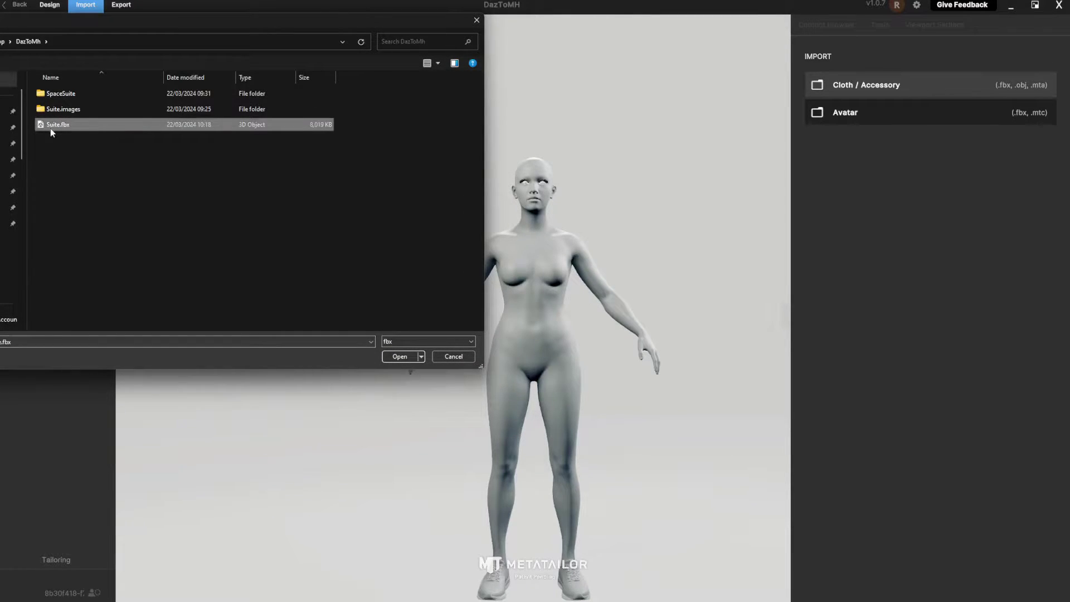
double_click(50, 128)
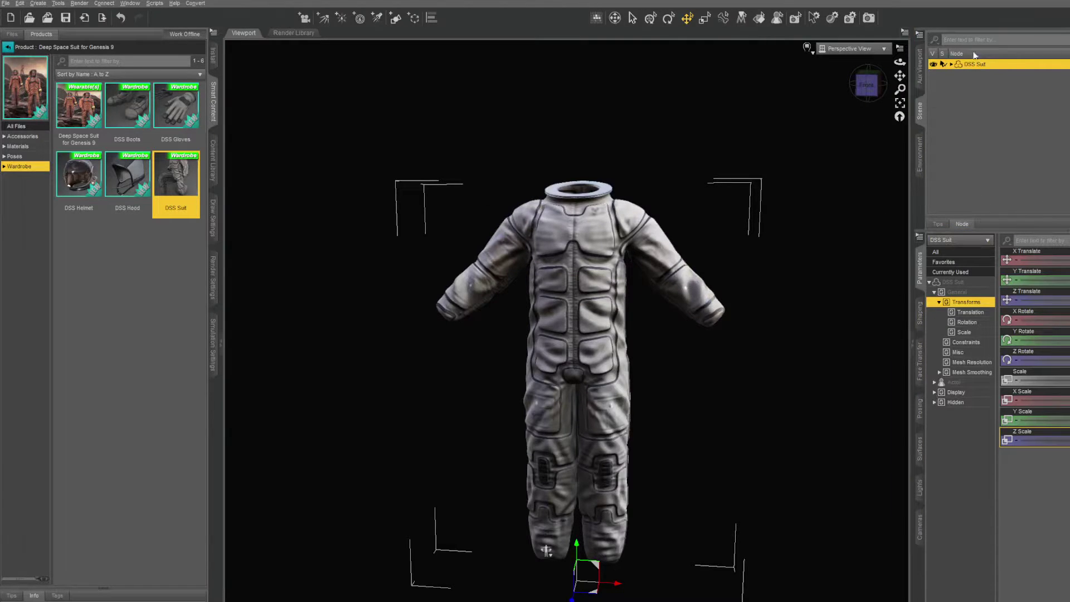
Switch to Daz Studio and copy the path of the folder holding the DSS Suit's base color texture, leaving the texture unchanged.
click(920, 449)
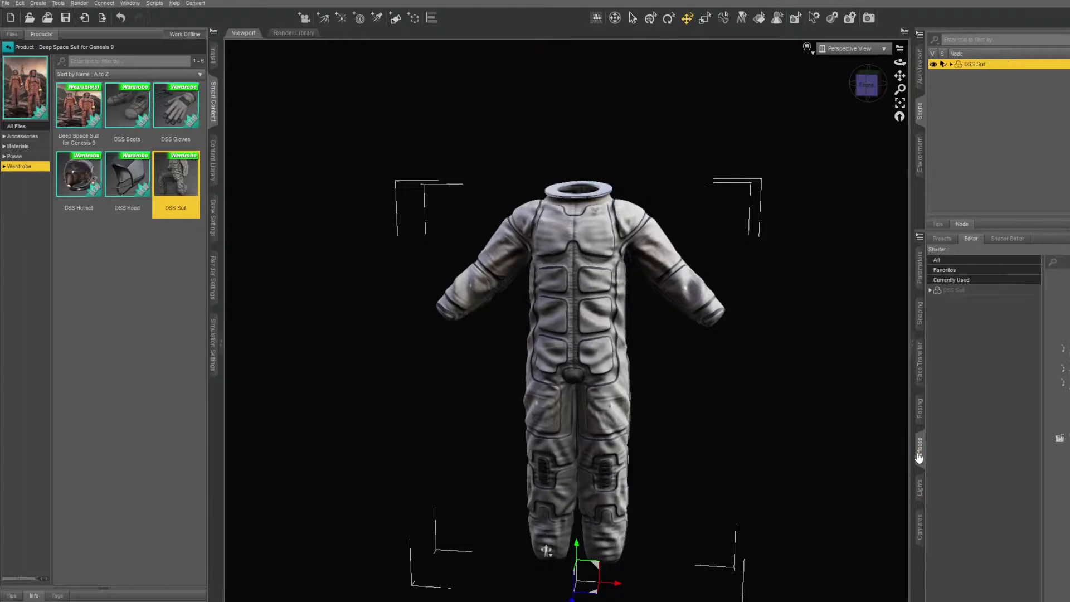
click(953, 290)
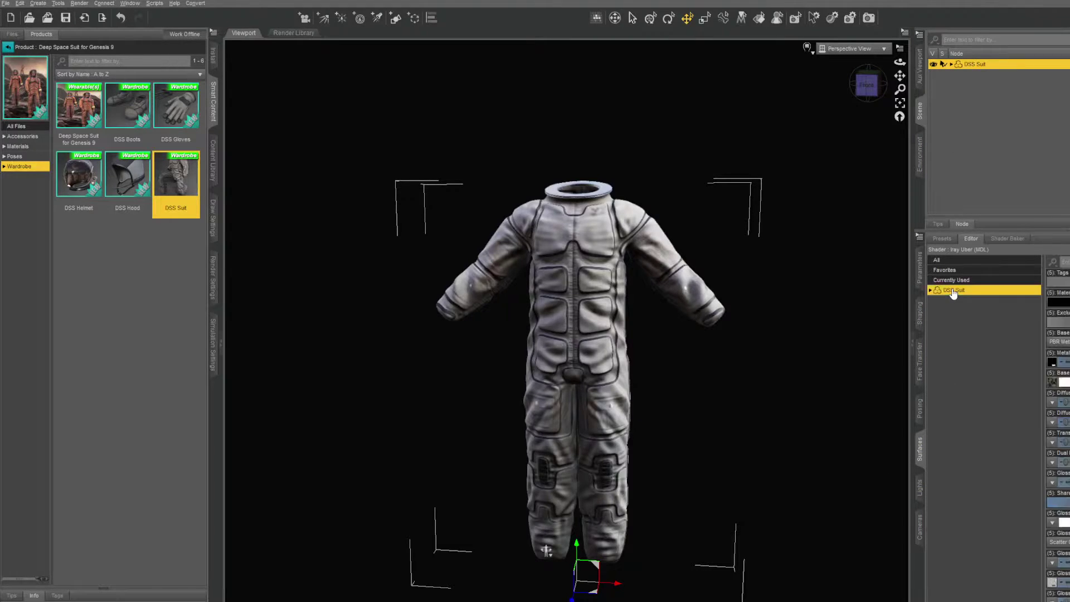
click(1051, 386)
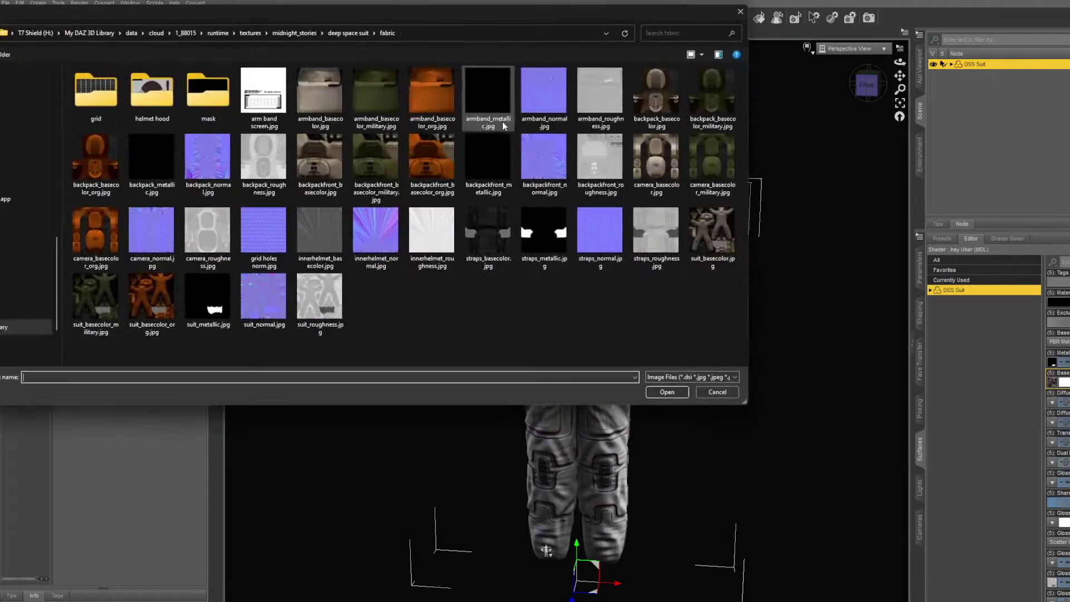
drag(500, 11, 464, 0)
click(412, 24)
key(ctrl+c)
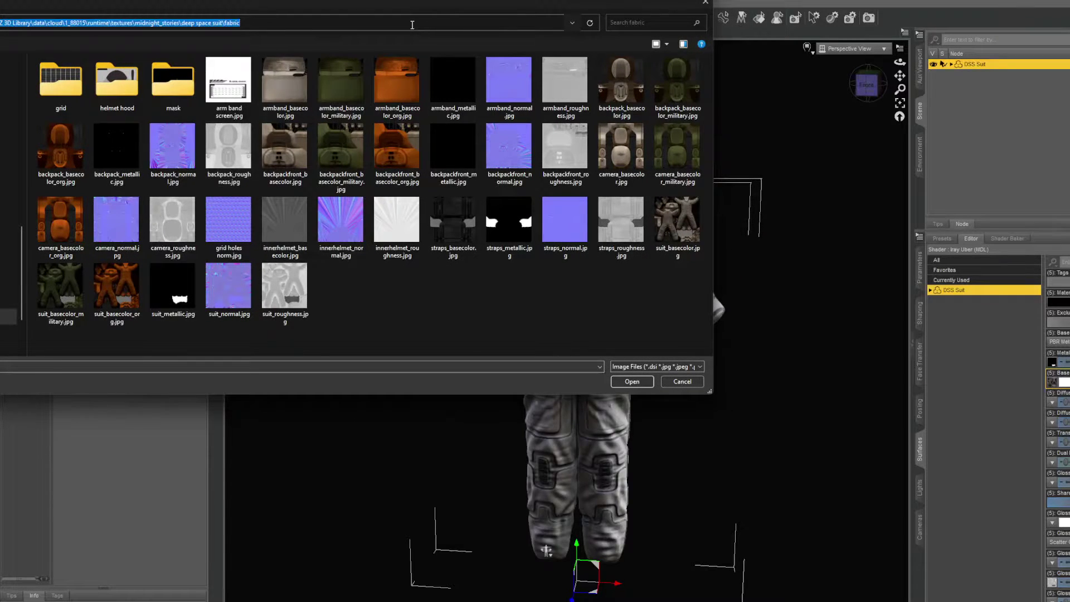
click(706, 4)
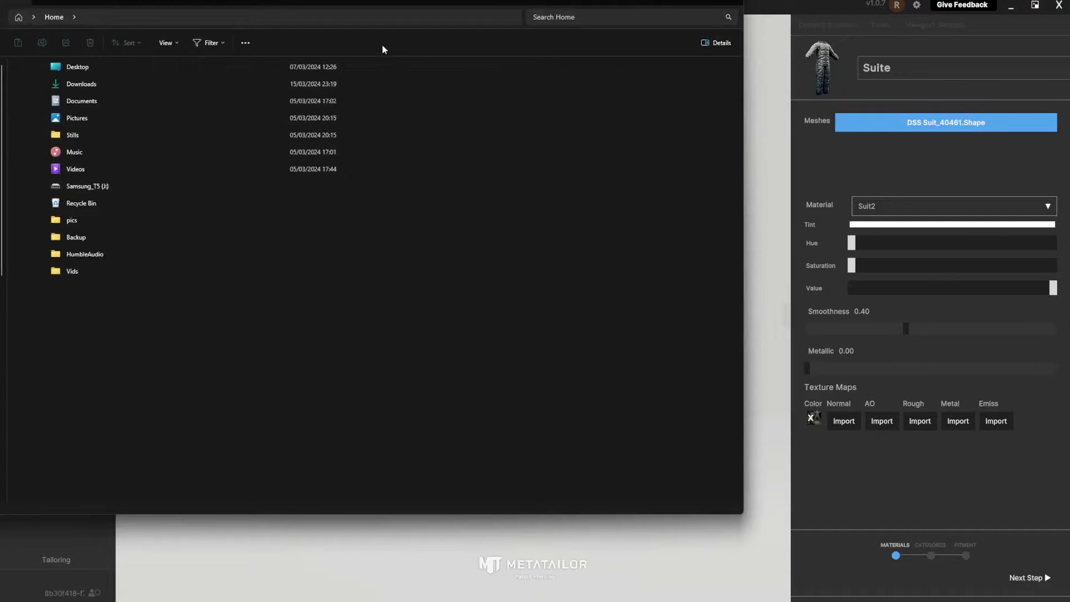
Open the copied fabric texture folder in File Explorer and locate suit_basecolor.jpg among the suit's maps.
click(310, 18)
key(ctrl+v)
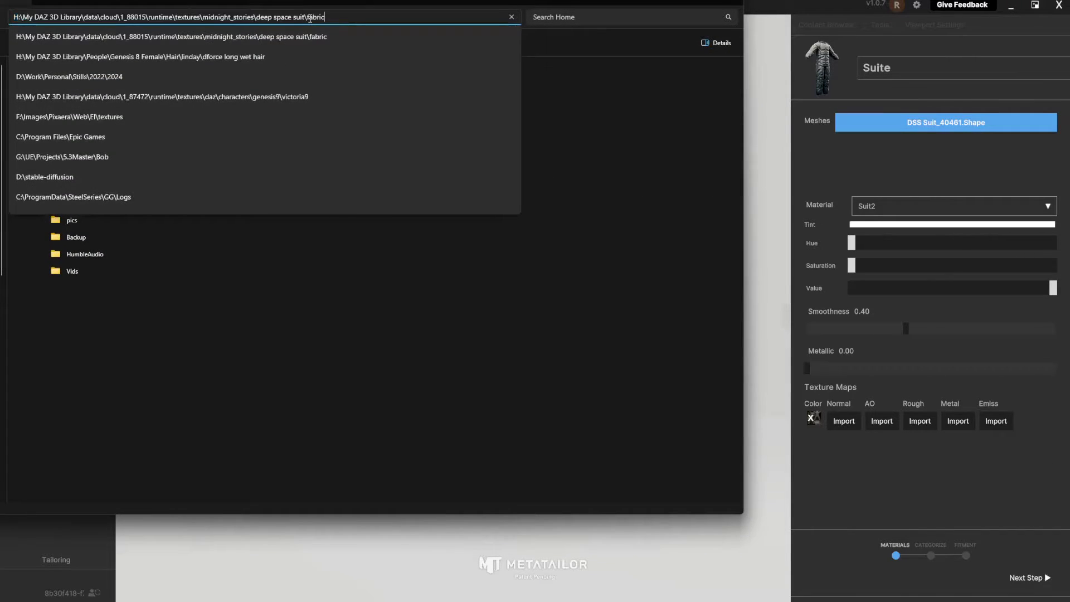
key(Return)
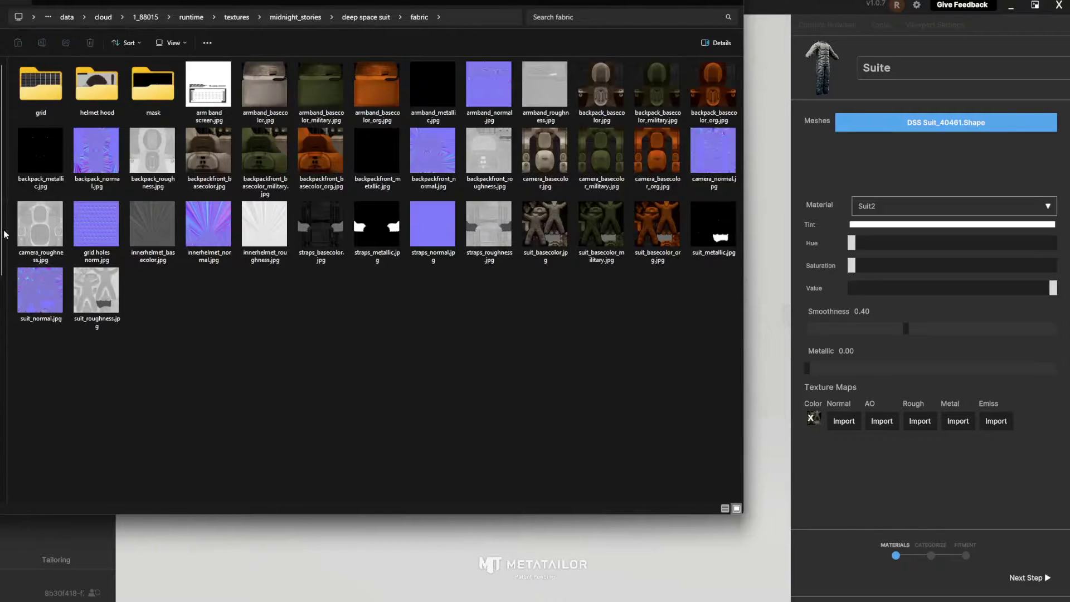
click(549, 226)
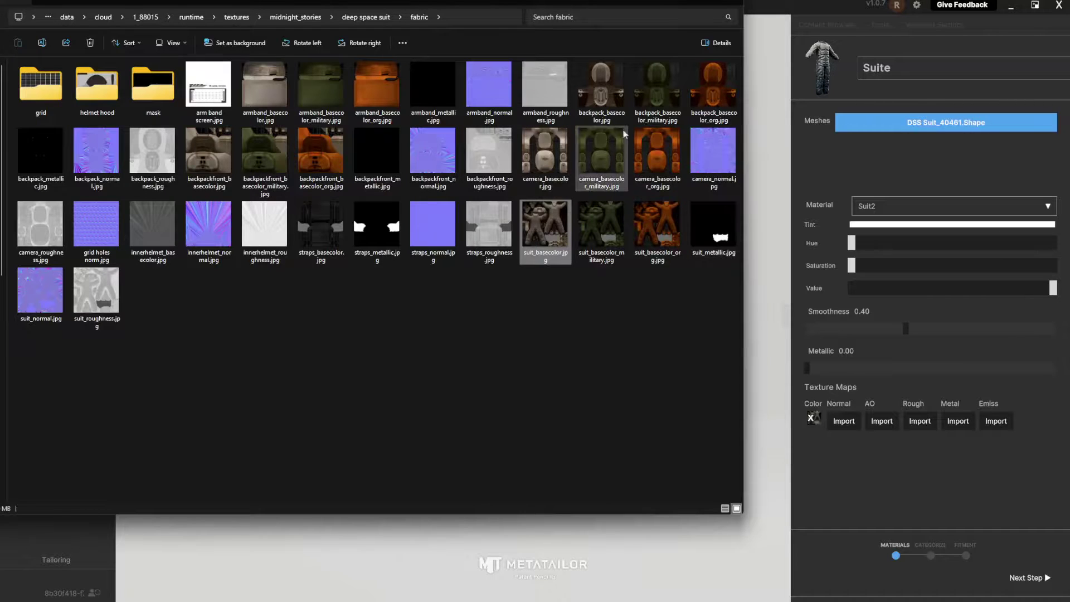
click(690, 2)
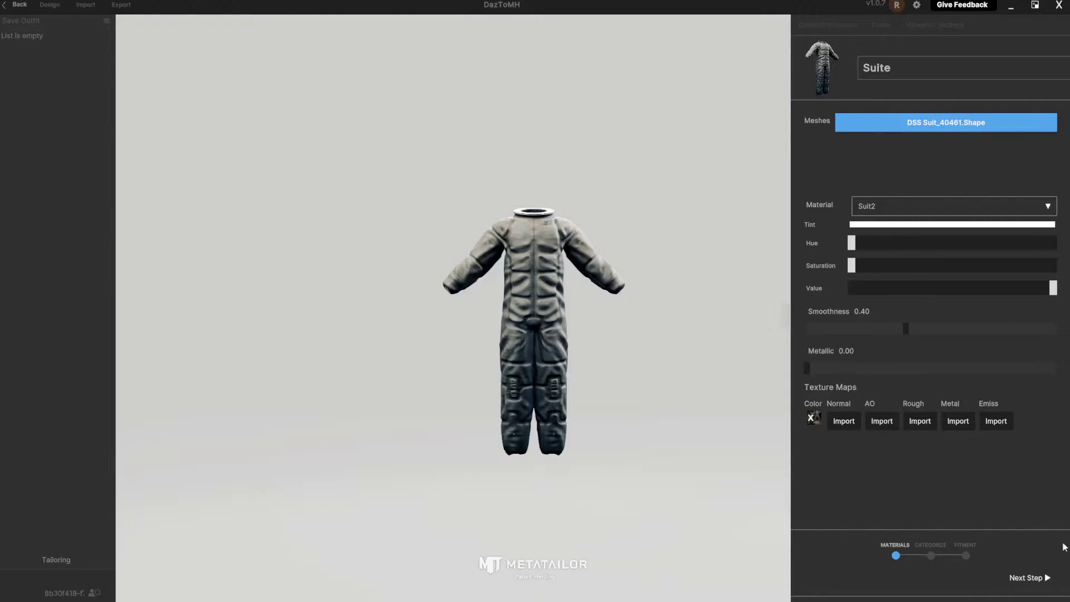
Keep the imported suit's materials, categorize it as Full Body, and accept the fitment to finish the import.
click(1027, 578)
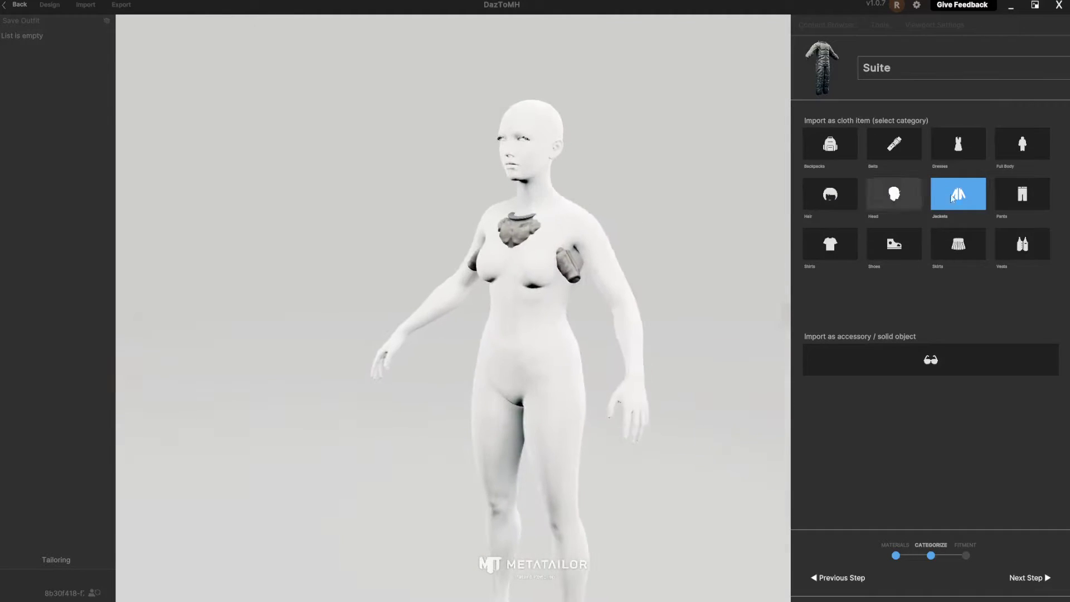
click(1037, 145)
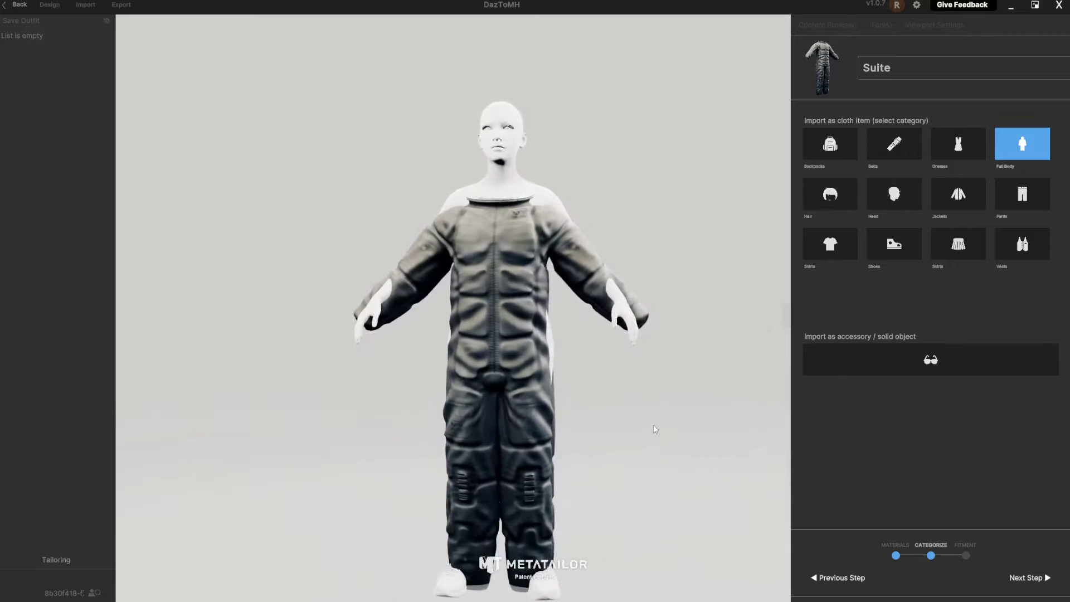
click(1025, 579)
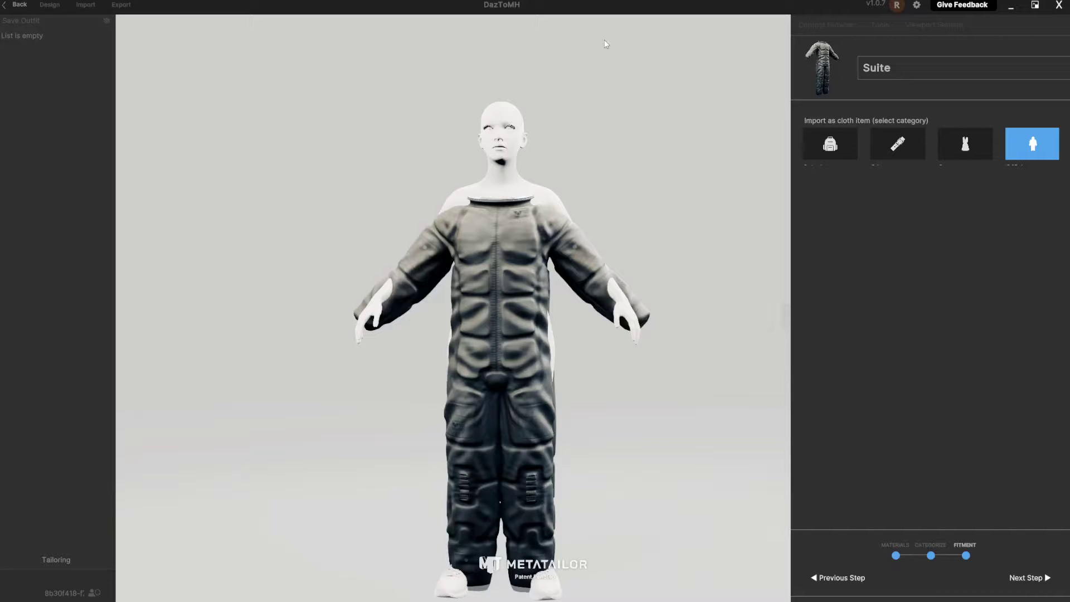
click(1021, 580)
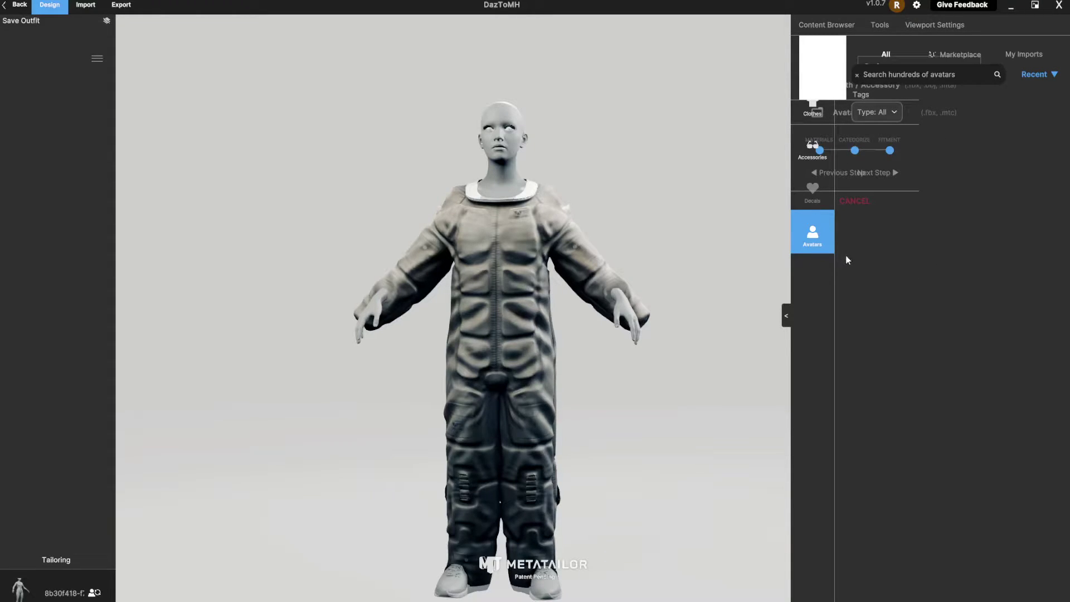
drag(1065, 186, 1069, 186)
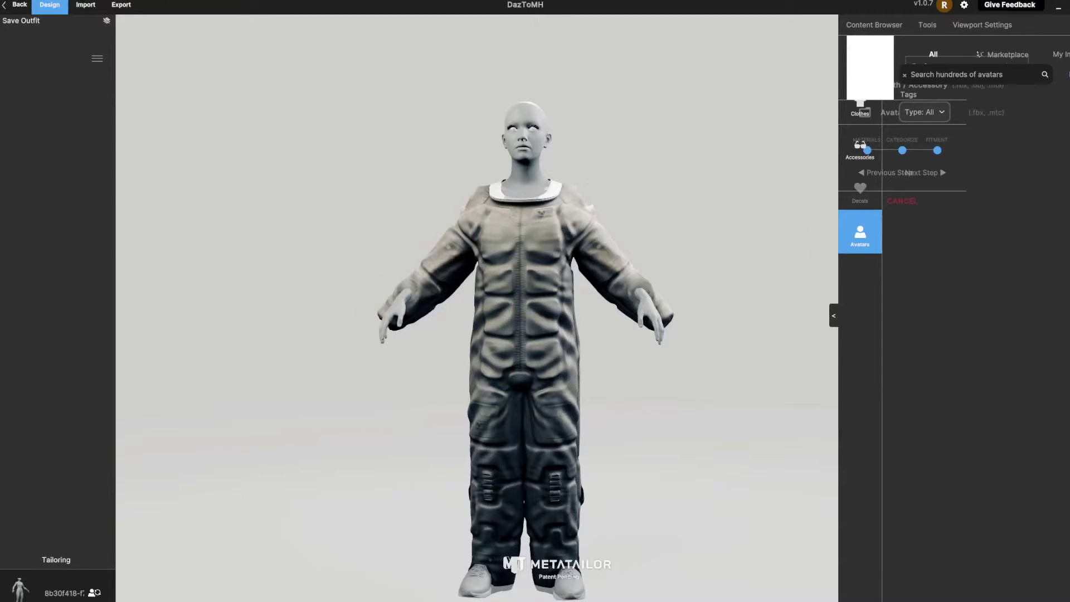
drag(1069, 217, 1068, 218)
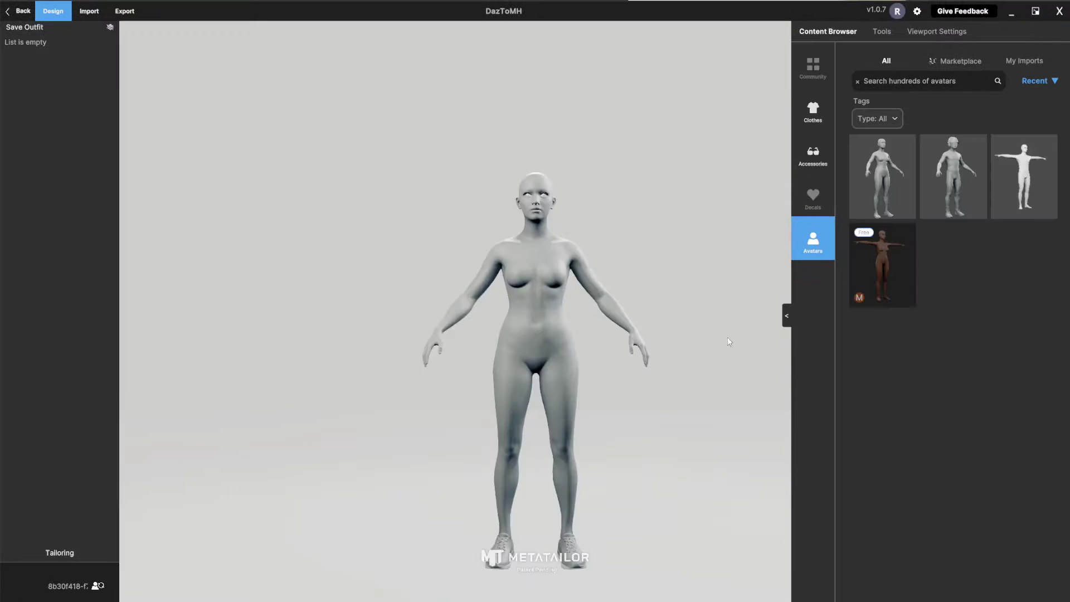
Import Suite.fbx again as a cloth / accessory item, keeping its materials and categorizing it as Full Body.
click(82, 16)
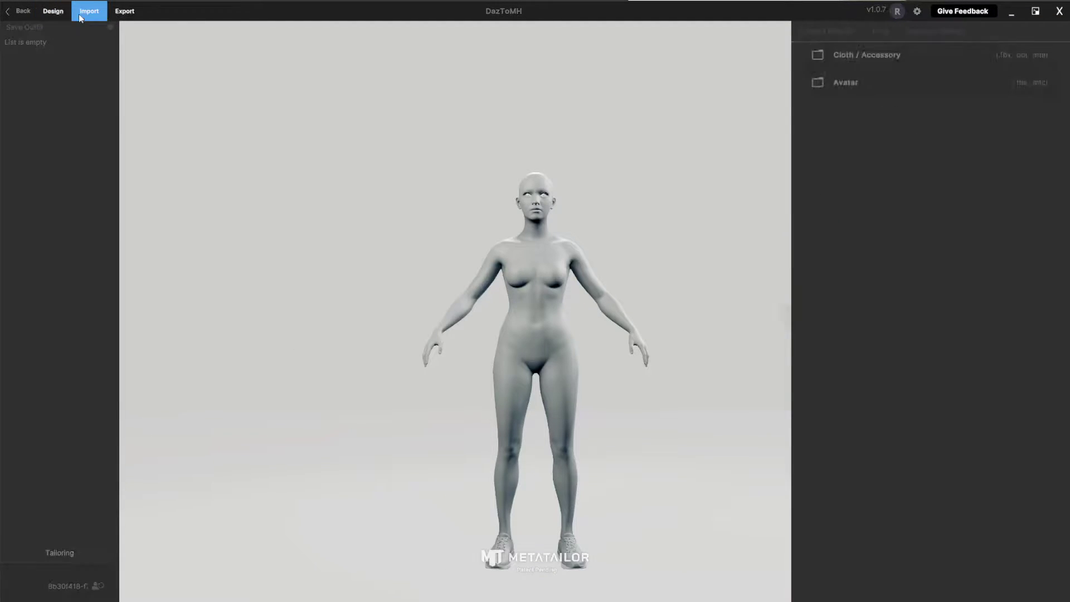
click(867, 94)
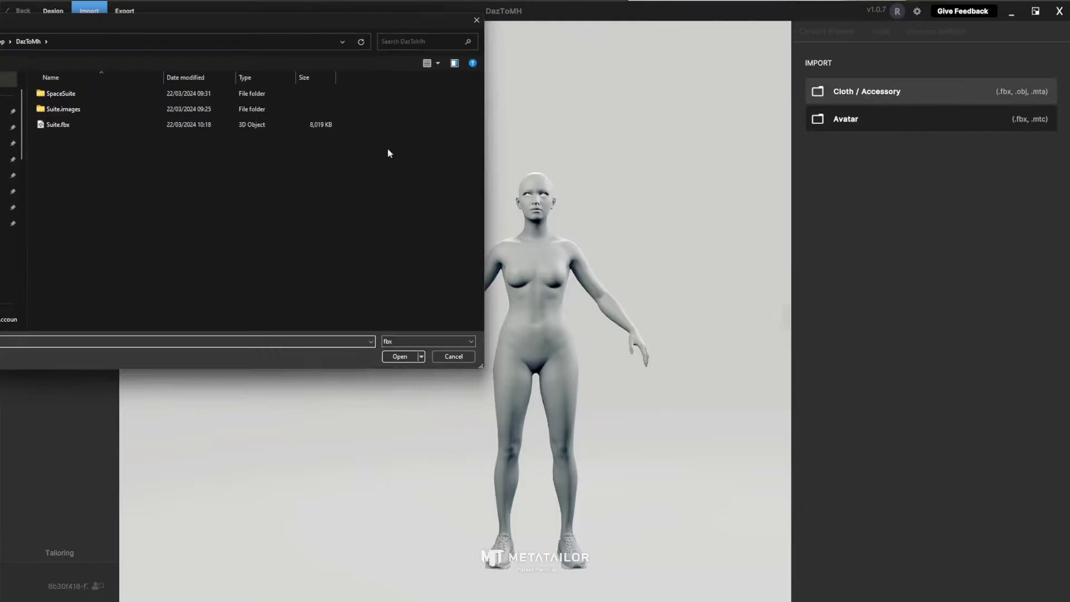
double_click(49, 129)
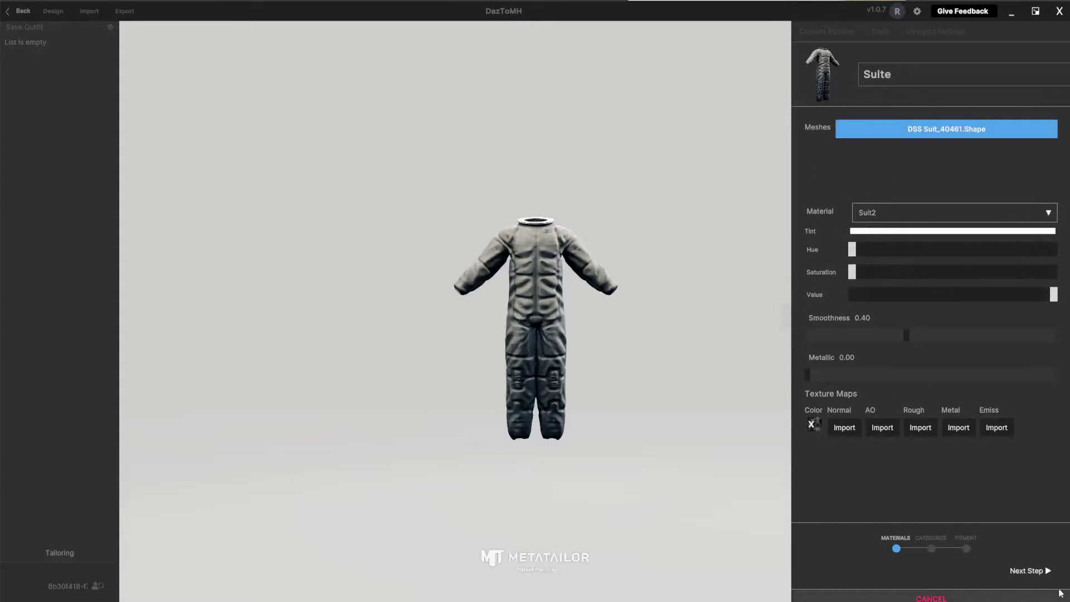
click(1035, 572)
click(1023, 149)
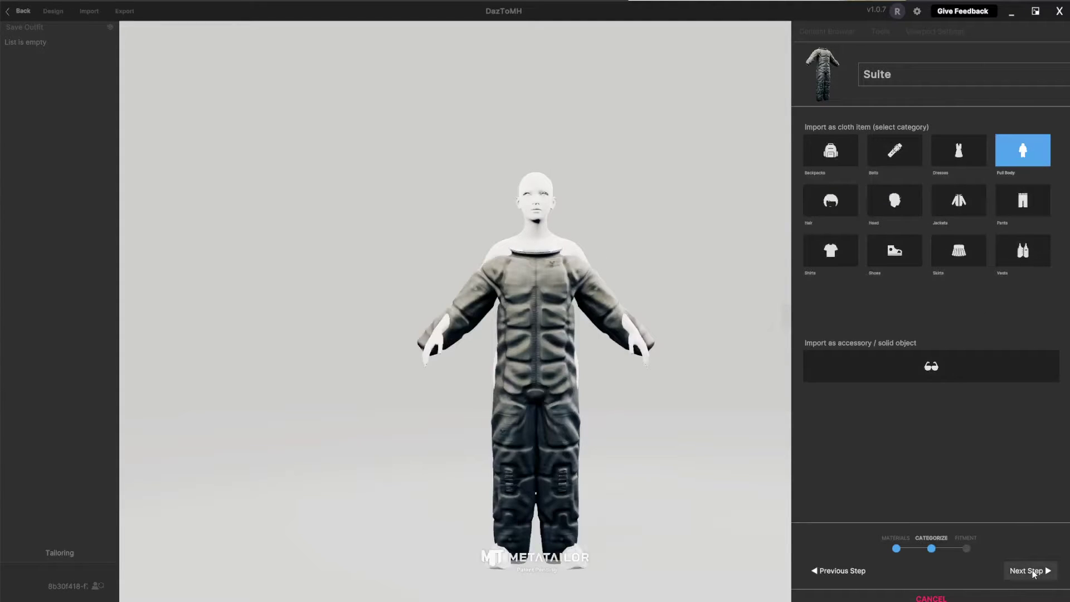
click(1030, 570)
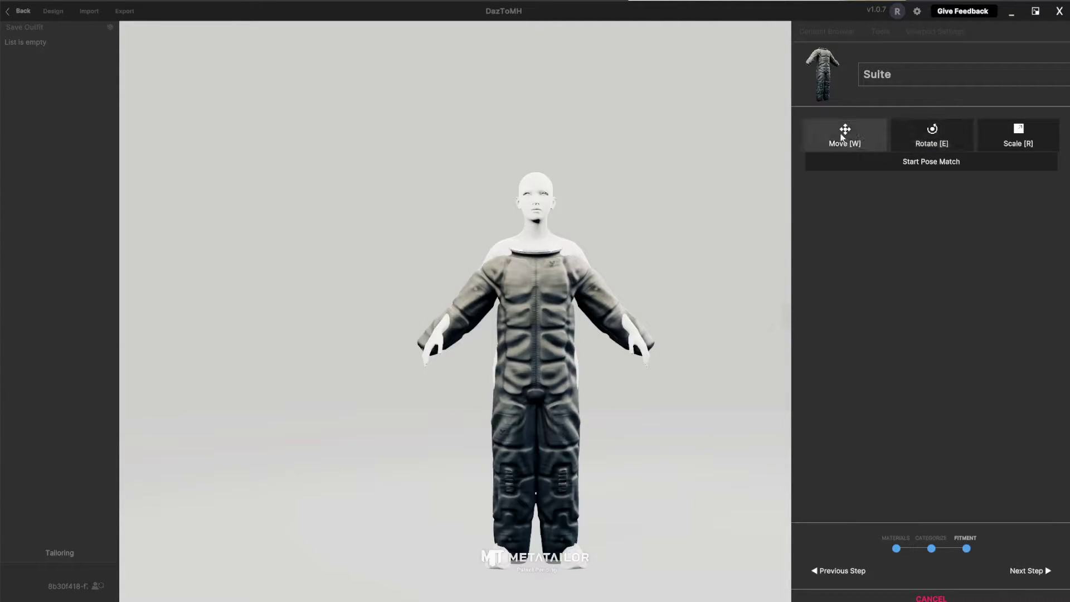
Move the suit up and slightly backward so its collar meets the avatar's neck, and confirm the placement.
scroll(615, 281, up, 3)
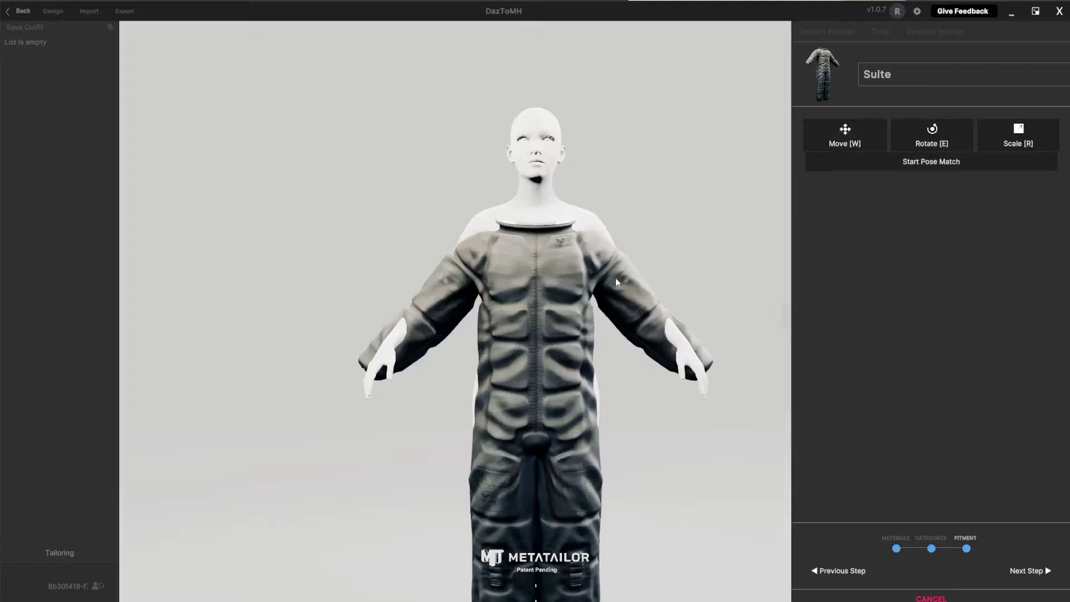
scroll(615, 281, down, 2)
click(845, 134)
scroll(692, 287, down, 3)
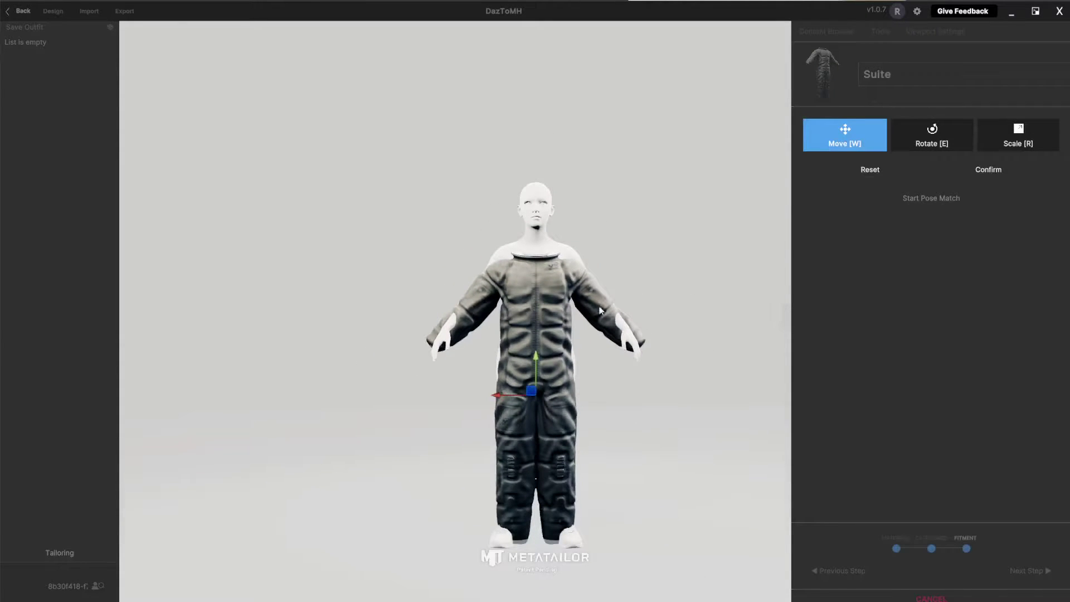
middle_drag(668, 256, 536, 247)
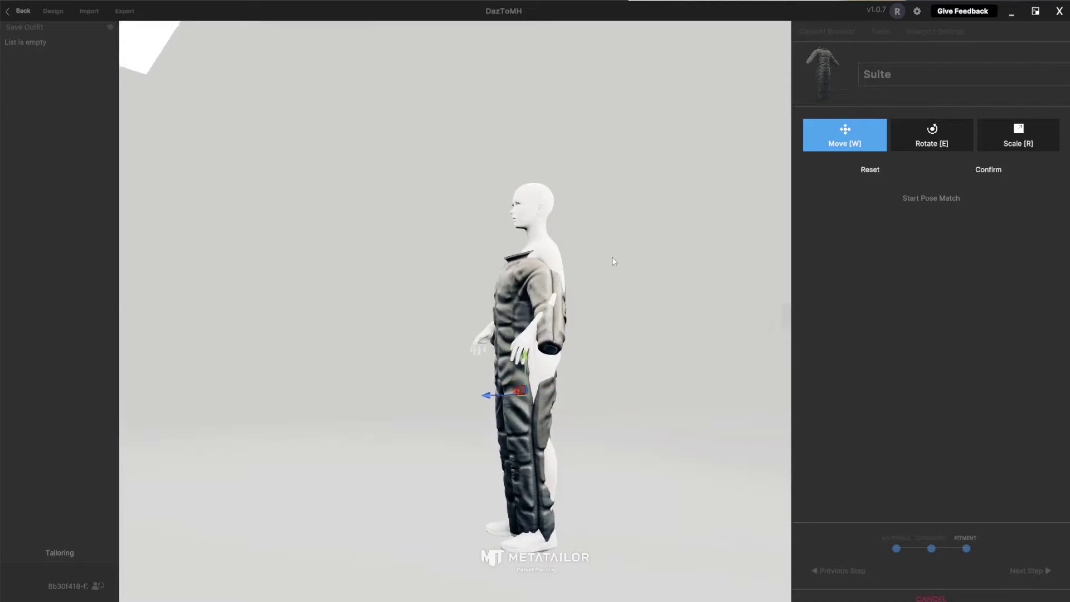
drag(525, 360, 525, 338)
drag(484, 375, 491, 374)
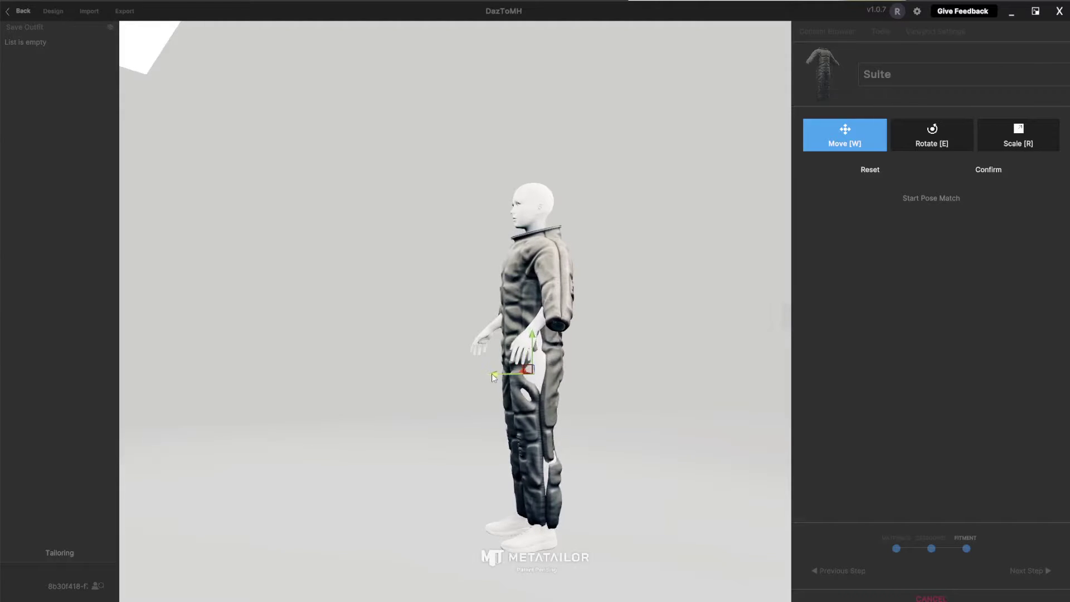
middle_drag(614, 354, 982, 447)
right_drag(984, 451, 724, 357)
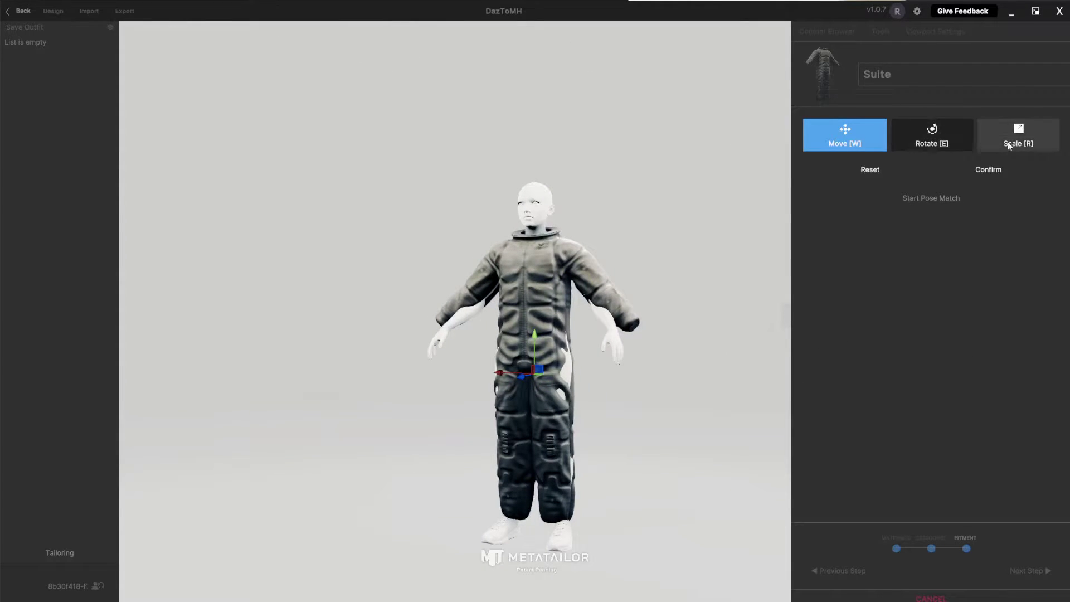
right_drag(657, 429, 738, 467)
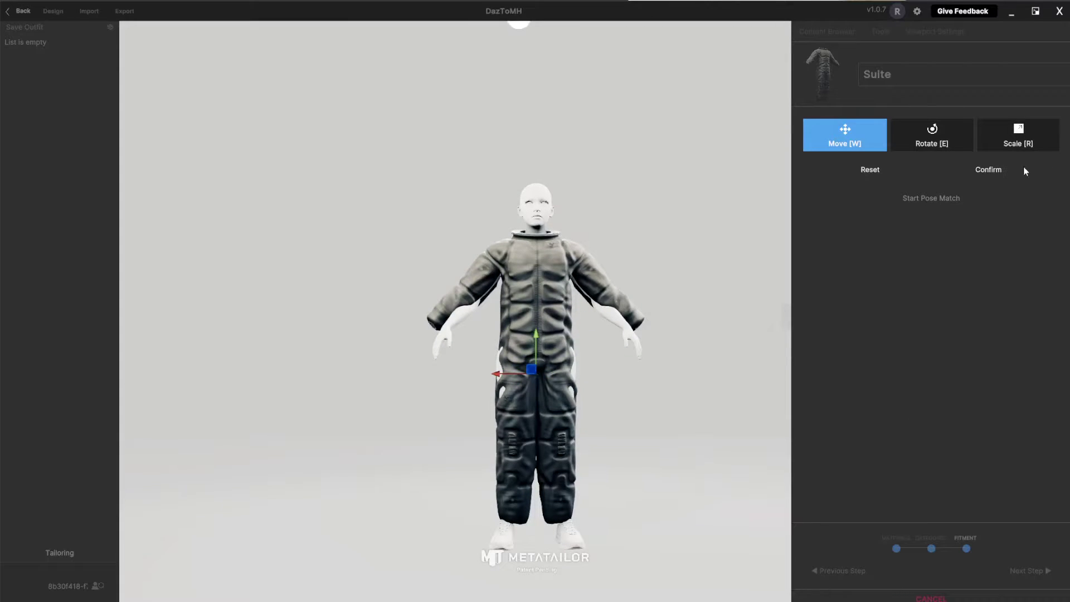
click(988, 169)
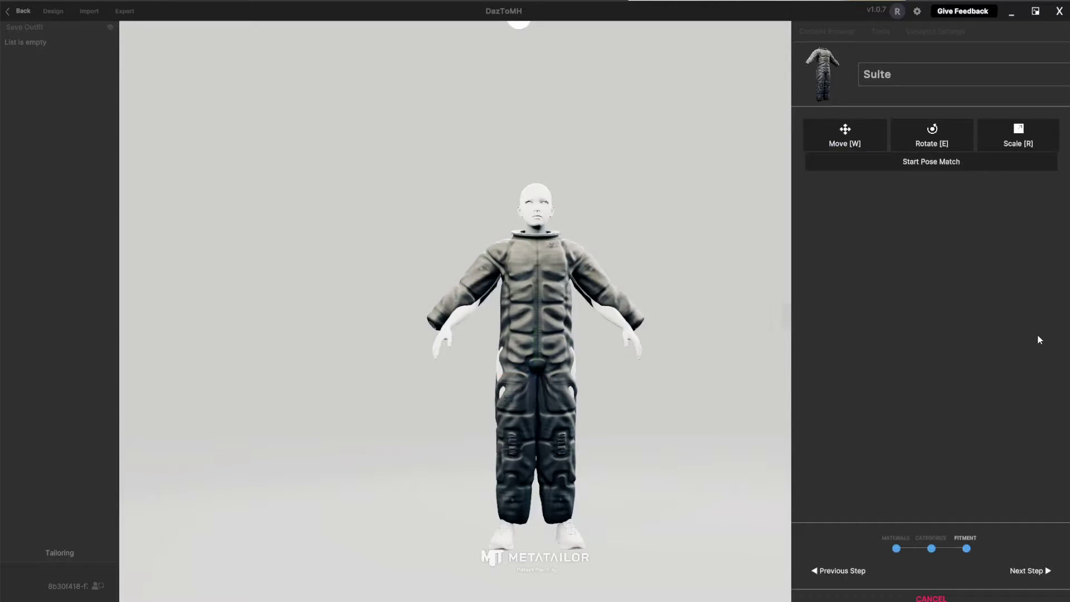
Start pose matching with Mirror X enabled and move the avatar's wrists outward to the suit's sleeve cuffs.
click(921, 160)
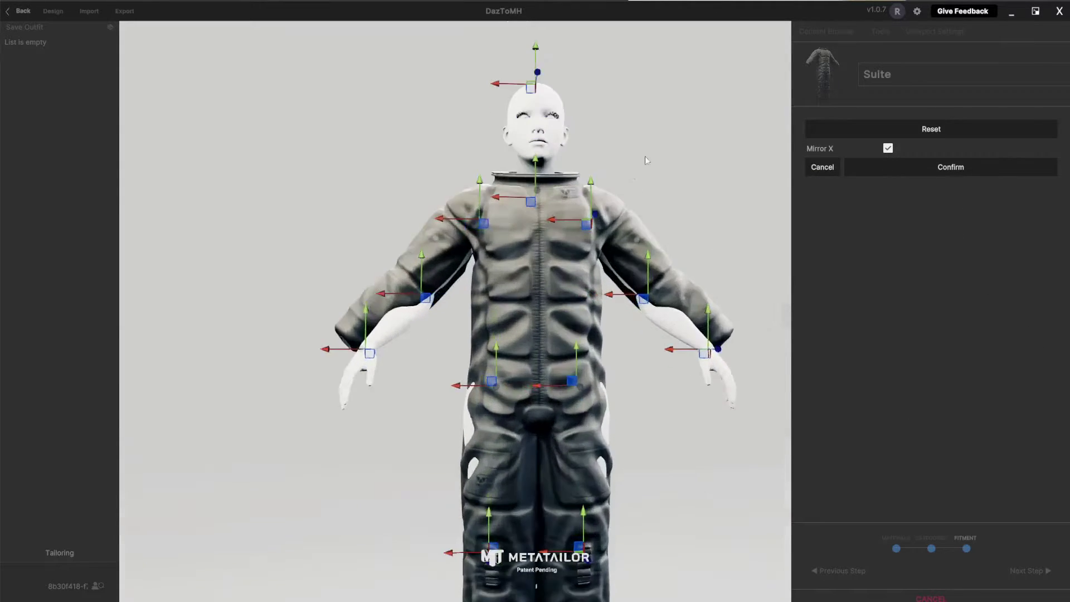
right_drag(660, 196, 420, 507)
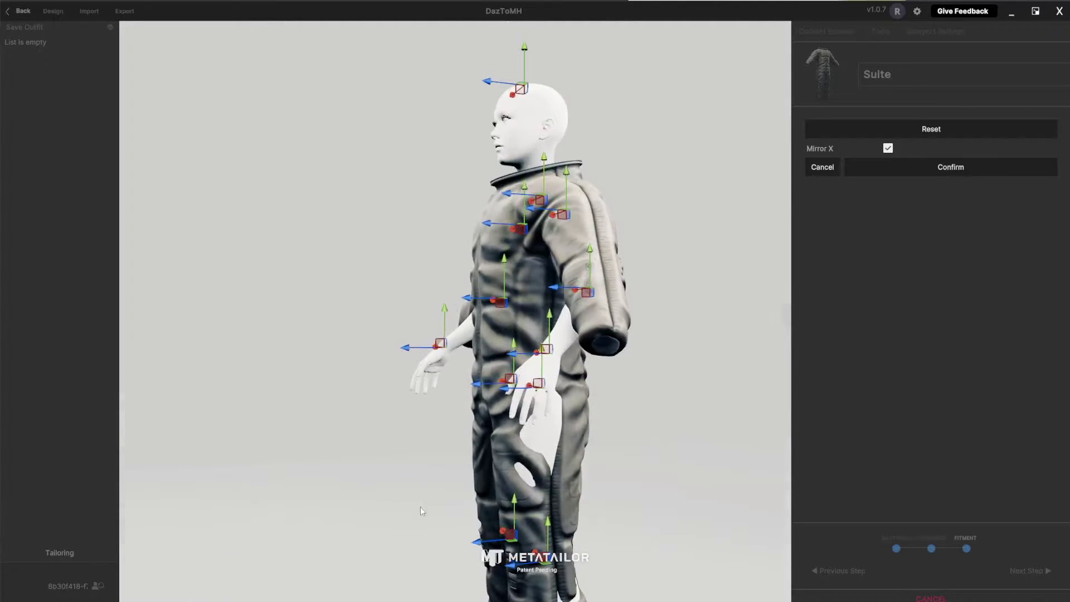
right_drag(643, 390, 676, 433)
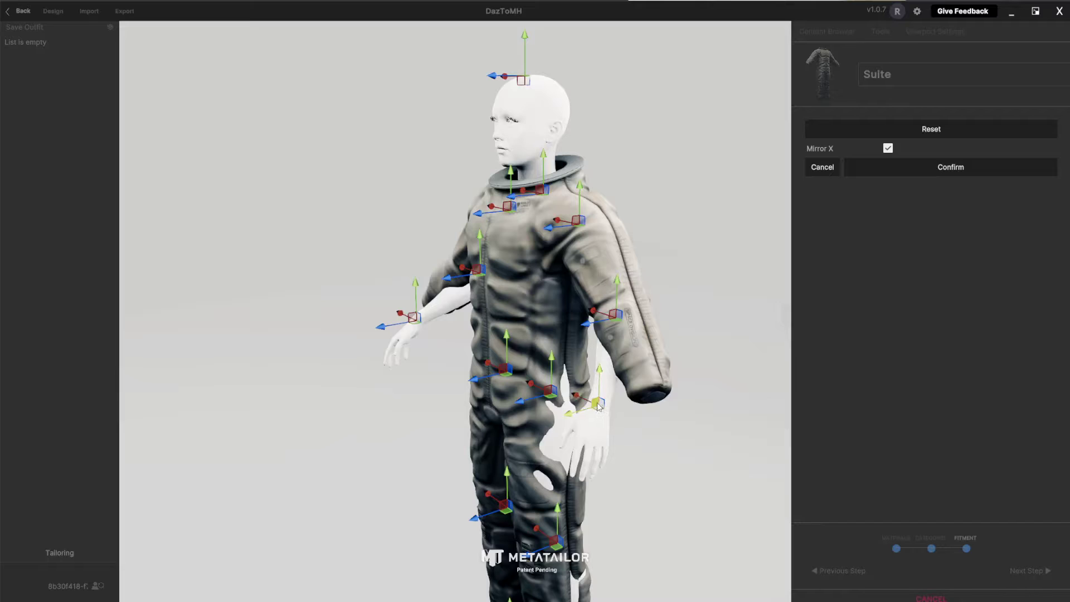
drag(598, 413, 710, 412)
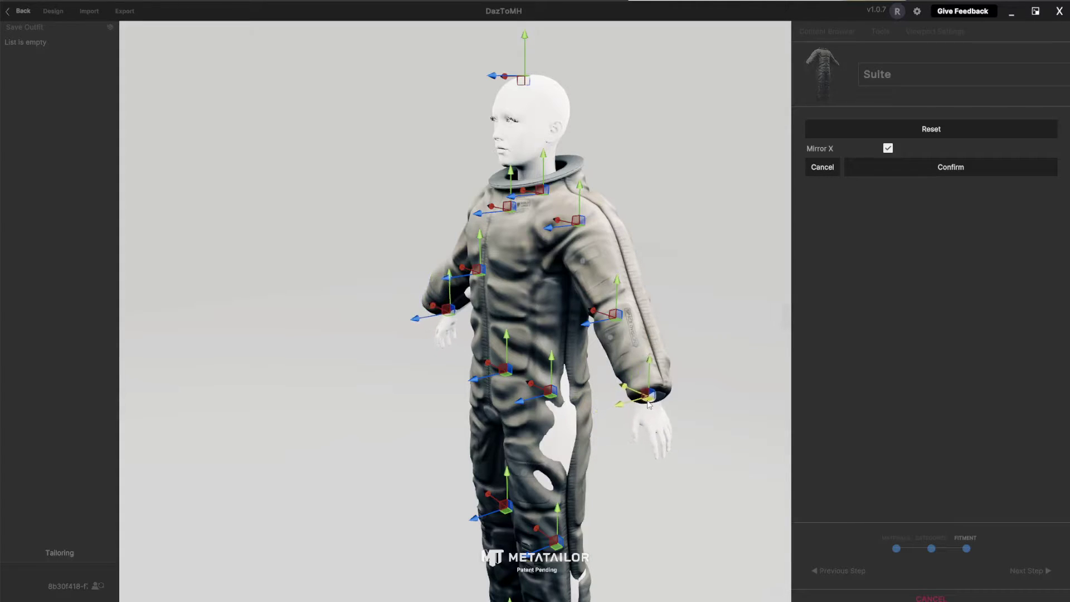
right_drag(711, 412, 784, 374)
drag(699, 346, 719, 340)
Raise the avatar's elbows into the sleeves and shift its wrists slightly forward to center them in the cuffs.
right_drag(696, 446, 663, 261)
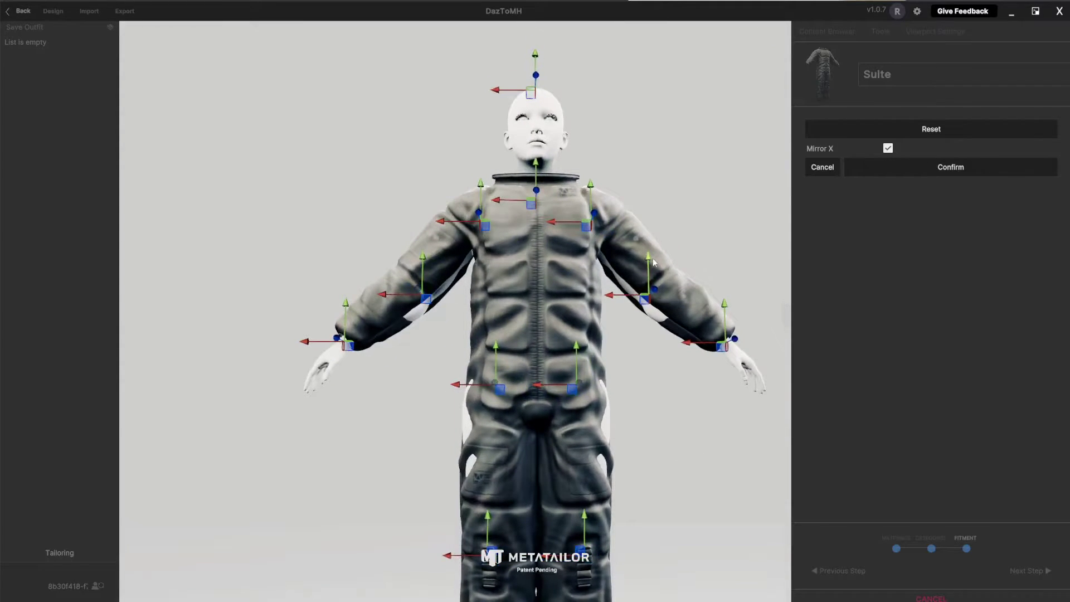
drag(648, 259, 647, 246)
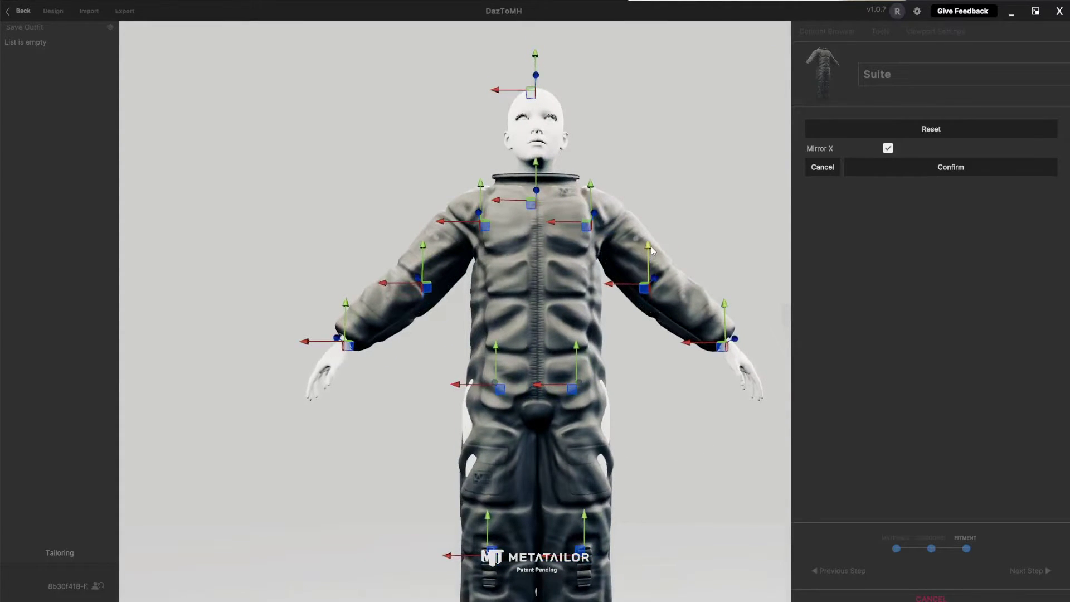
right_drag(672, 475, 419, 490)
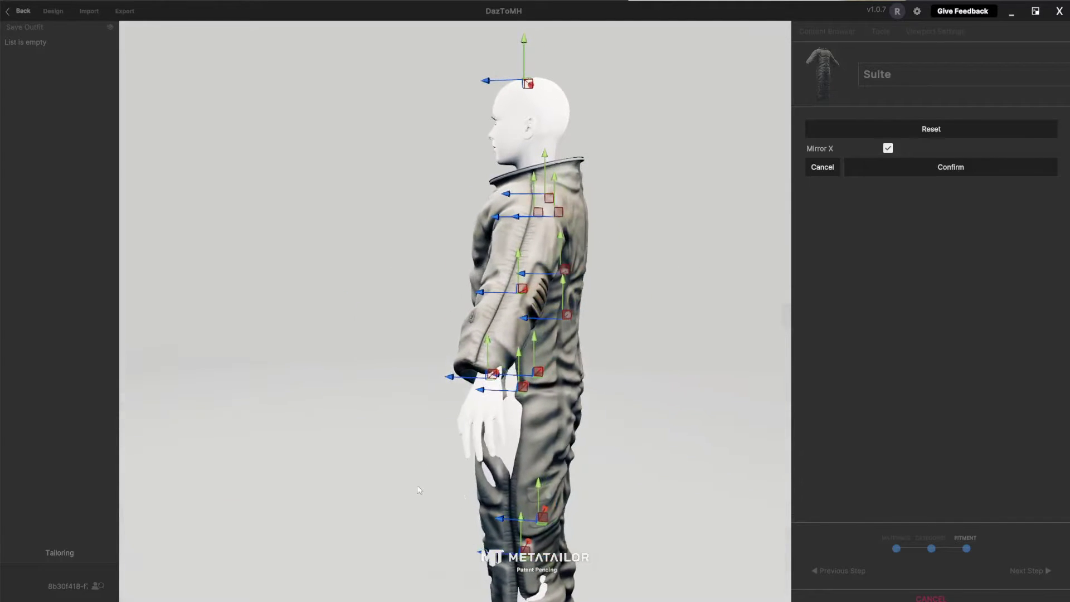
drag(449, 376, 435, 375)
right_drag(292, 370, 499, 393)
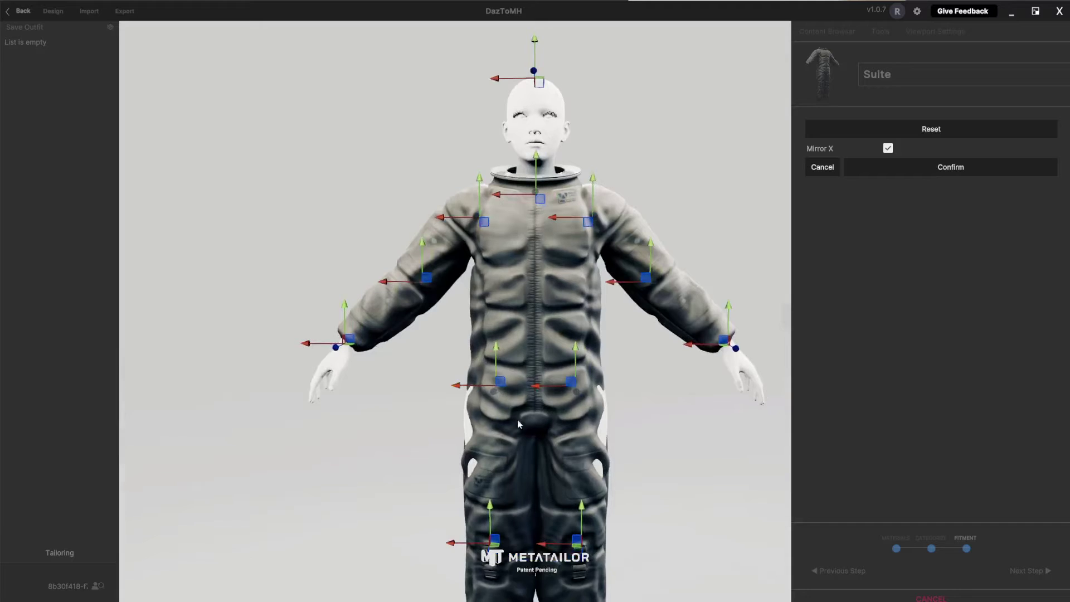
Bring the avatar's hips, knees and ankles slightly inward so the legs sit inside the suit's trouser legs.
right_drag(705, 475, 691, 450)
drag(534, 386, 528, 388)
right_drag(635, 329, 668, 349)
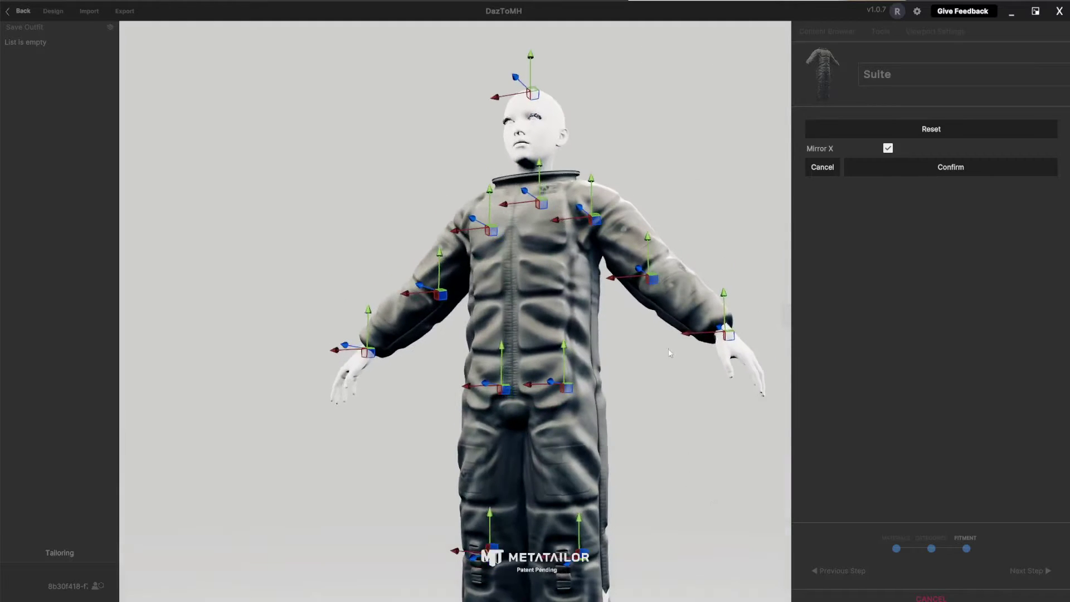
right_drag(668, 499, 667, 450)
middle_drag(668, 449, 664, 382)
mouse_move(656, 338)
right_down()
mouse_move(634, 377)
mouse_move(614, 348)
mouse_move(668, 351)
right_up()
drag(536, 313, 531, 313)
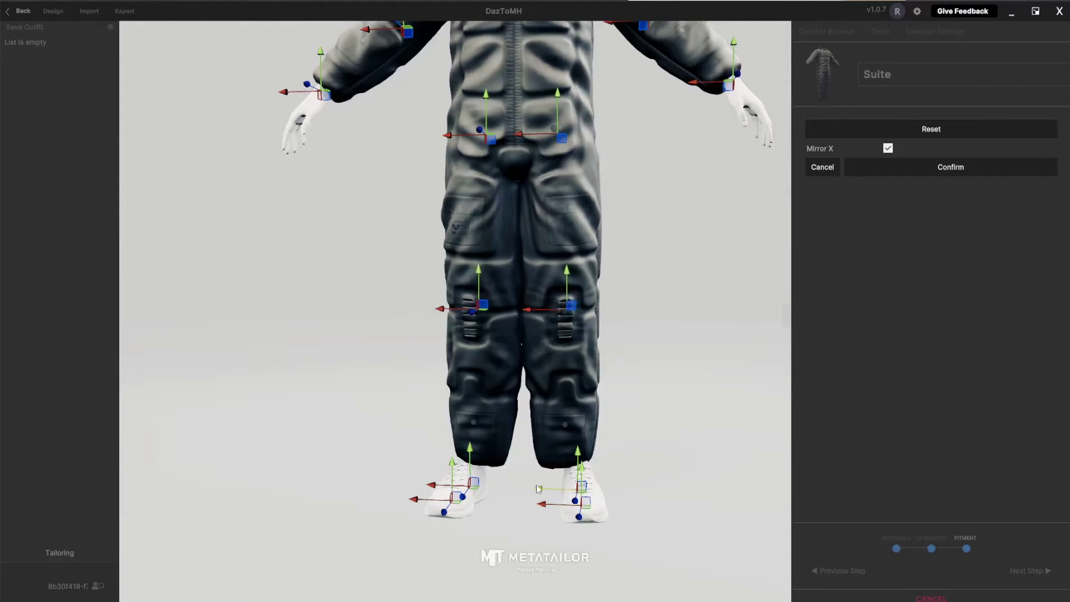
drag(538, 489, 529, 506)
Confirm the pose match and accept the fitment to finish importing the suit onto the avatar.
drag(675, 496, 325, 470)
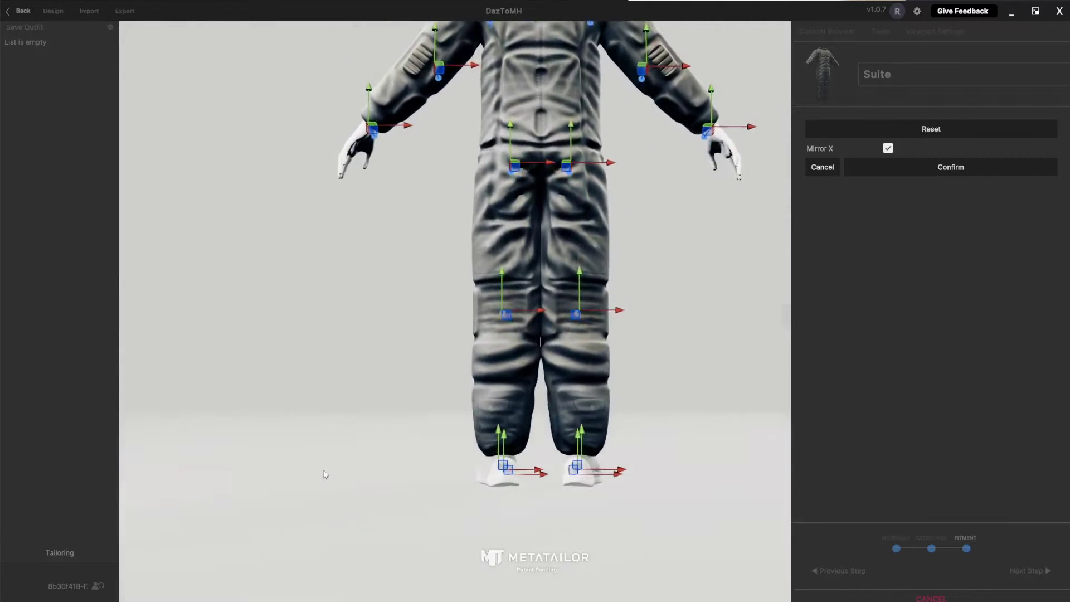
middle_drag(696, 334, 694, 485)
drag(696, 350, 991, 248)
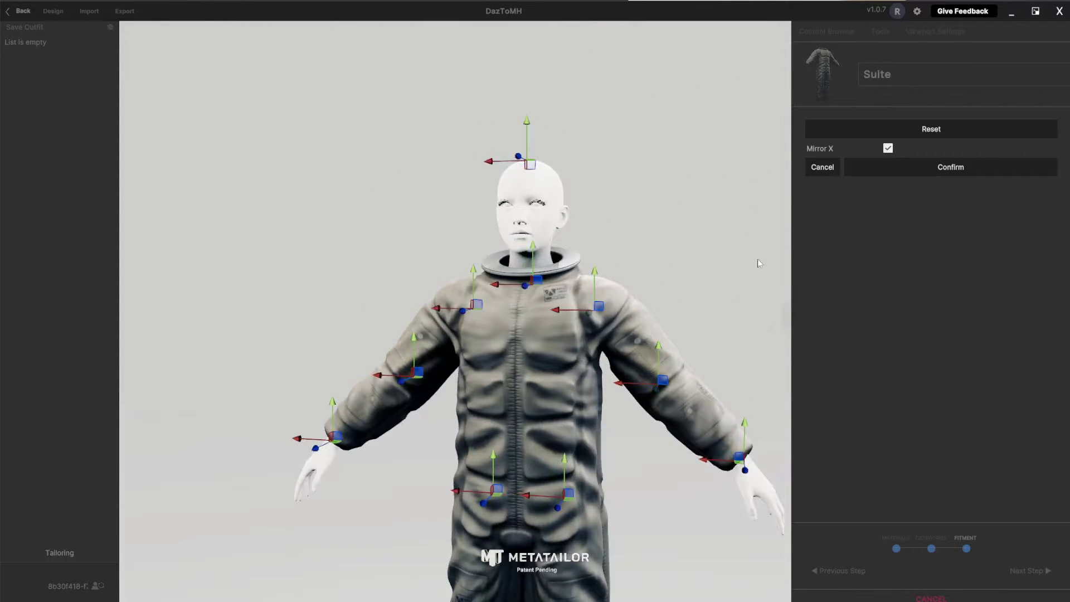
middle_drag(757, 259, 650, 189)
scroll(647, 194, up, 3)
scroll(648, 194, down, 2)
drag(709, 212, 722, 293)
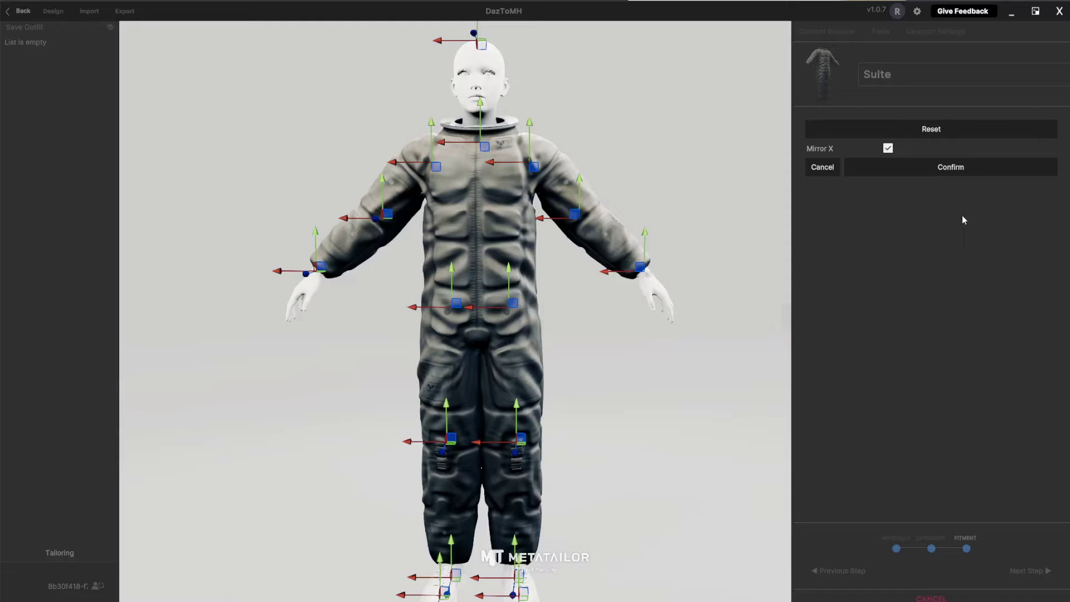
click(959, 167)
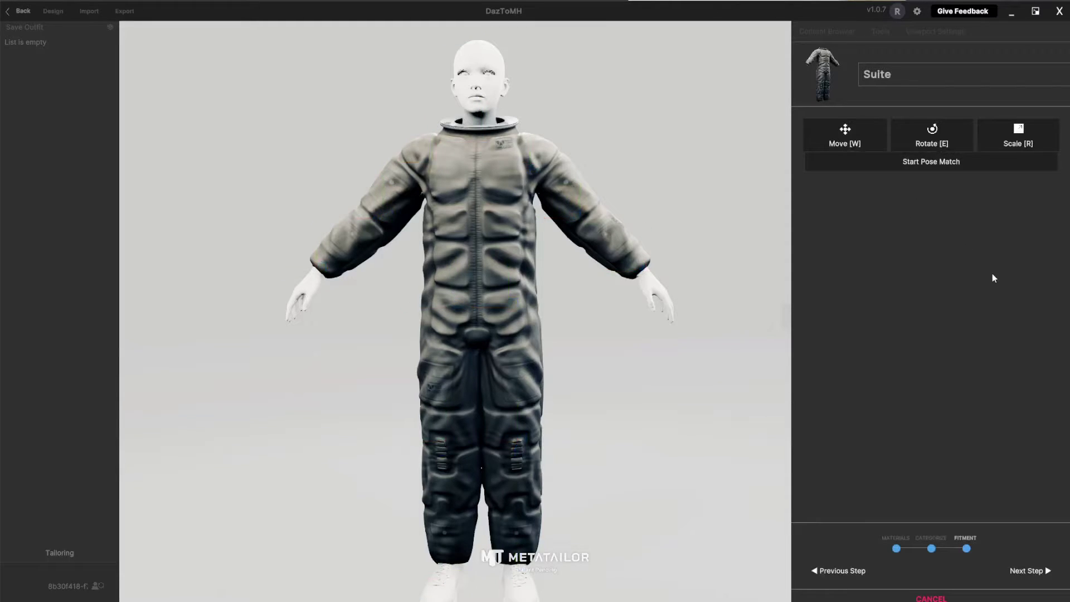
click(1024, 570)
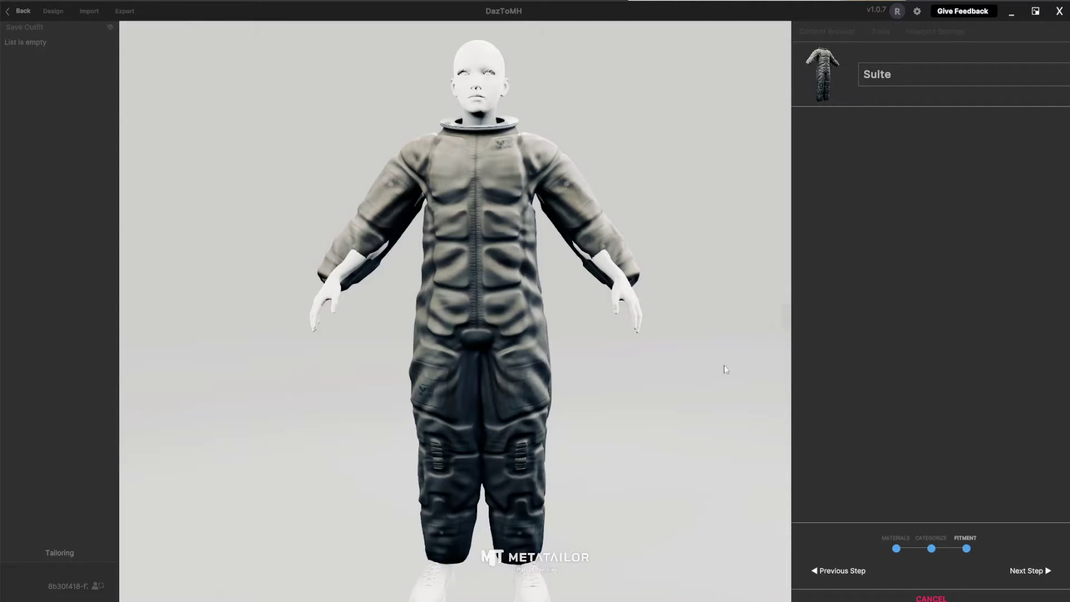
click(1022, 570)
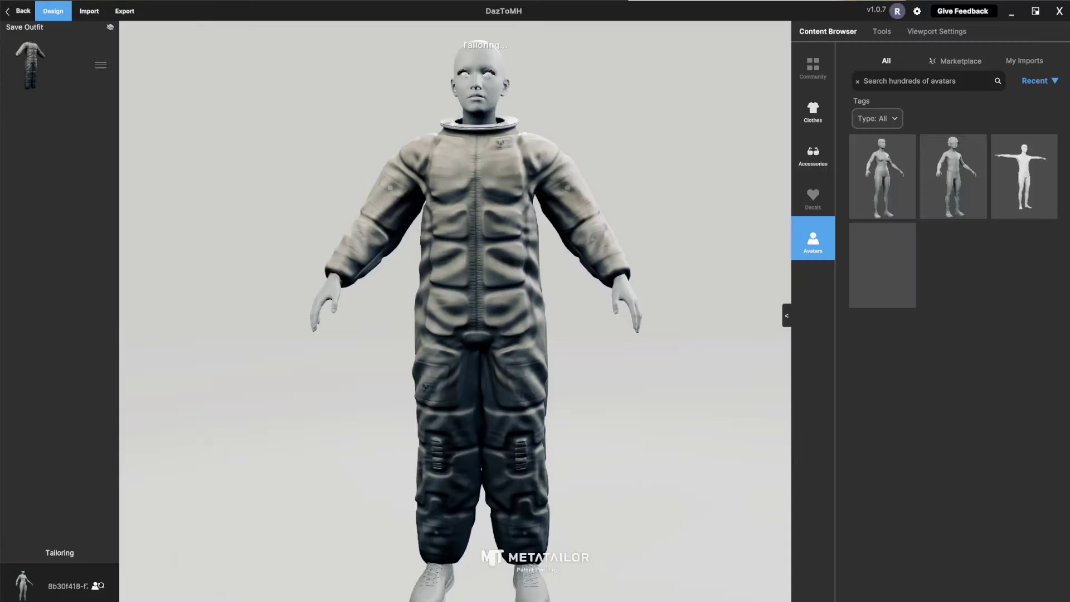
Export the dressed avatar as FBX with PNG textures to a folder named MHSpaceSuite inside DazToMh.
drag(628, 313, 671, 368)
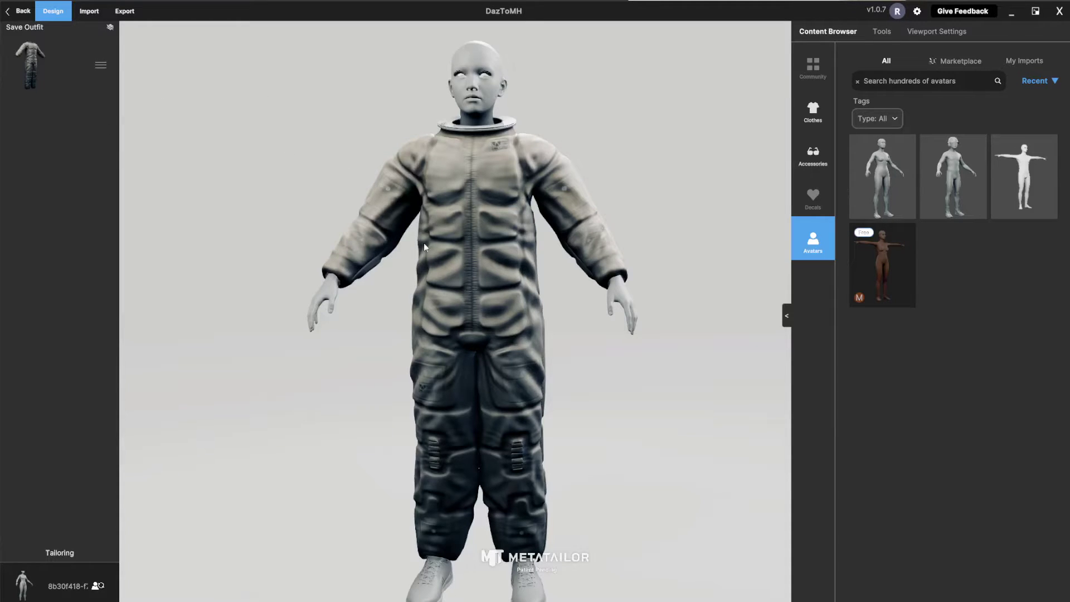
drag(694, 185, 710, 169)
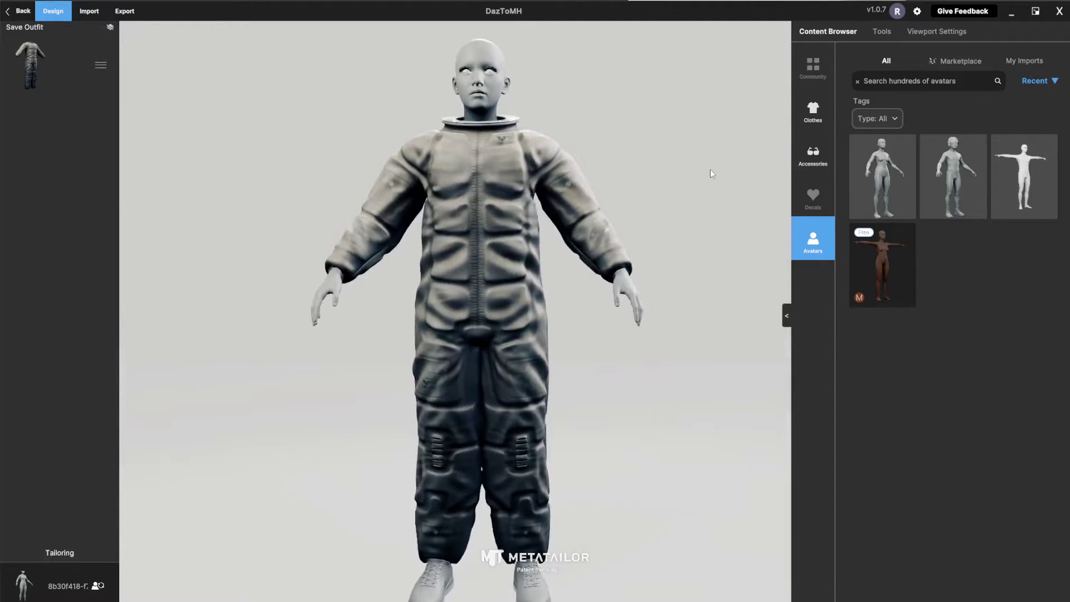
click(125, 12)
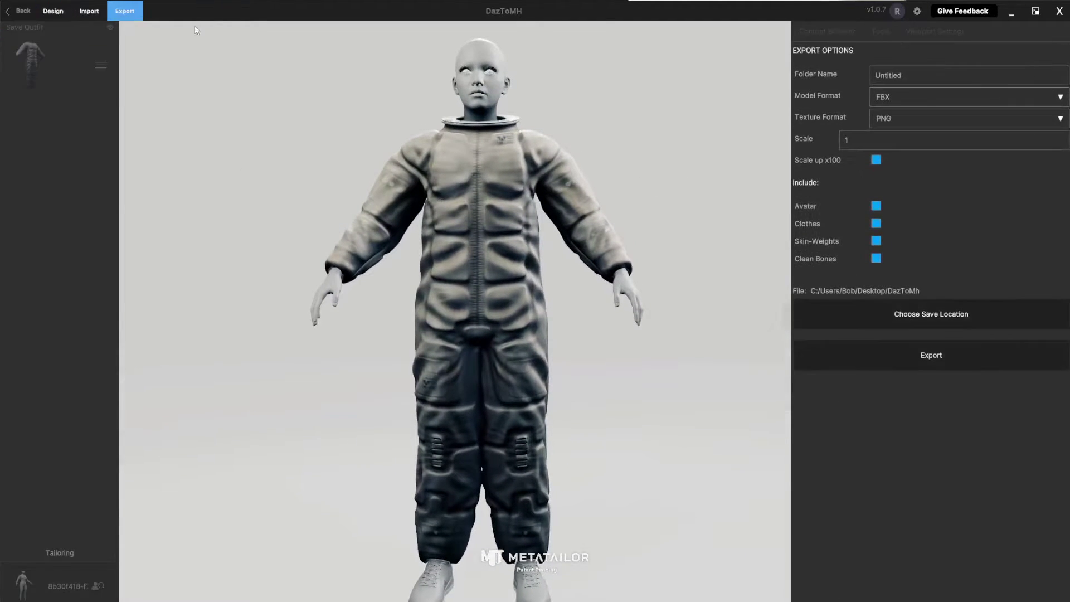
click(918, 84)
text(MHSpaceSuite)
click(926, 358)
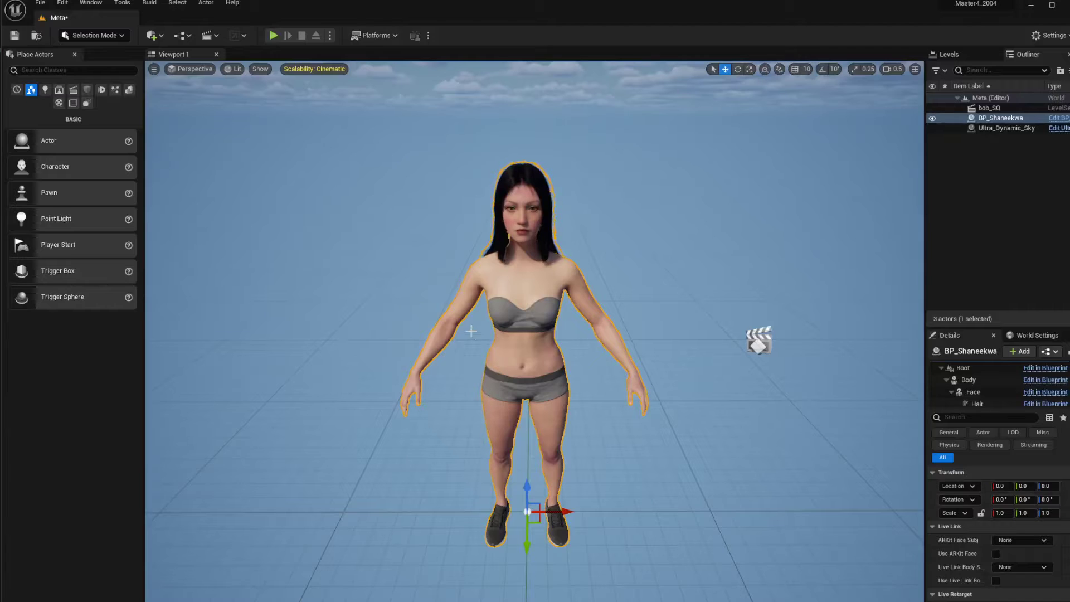
Switch to Unreal Engine and open the blueprint of the BP_Shaneekwa MetaHuman.
right_drag(470, 331, 538, 148)
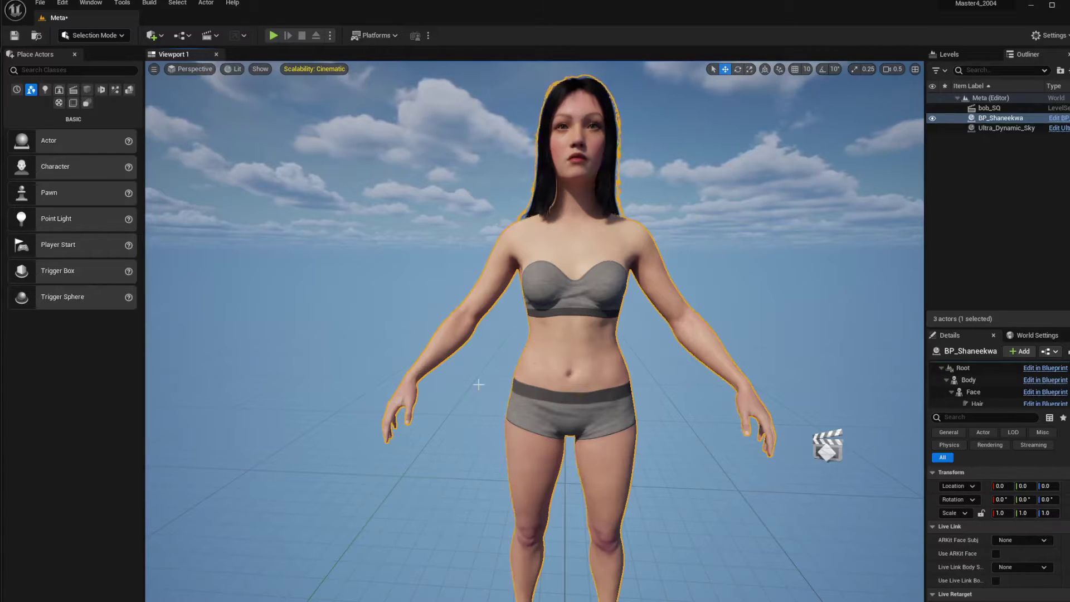
mouse_move(1069, 296)
mouse_down()
mouse_move(728, 296)
mouse_move(1069, 291)
mouse_up()
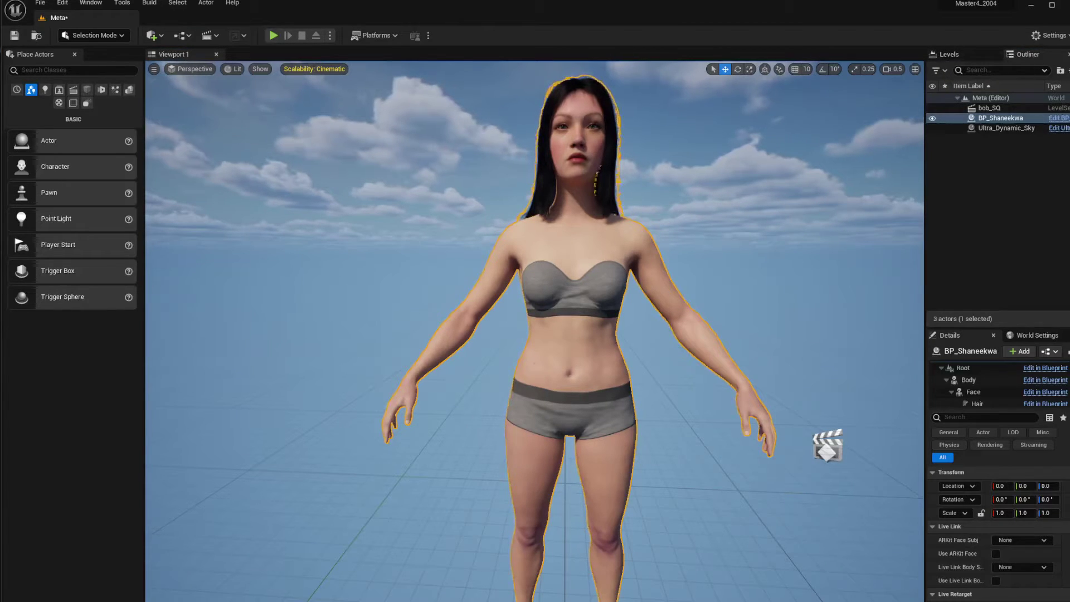
drag(1069, 334, 521, 119)
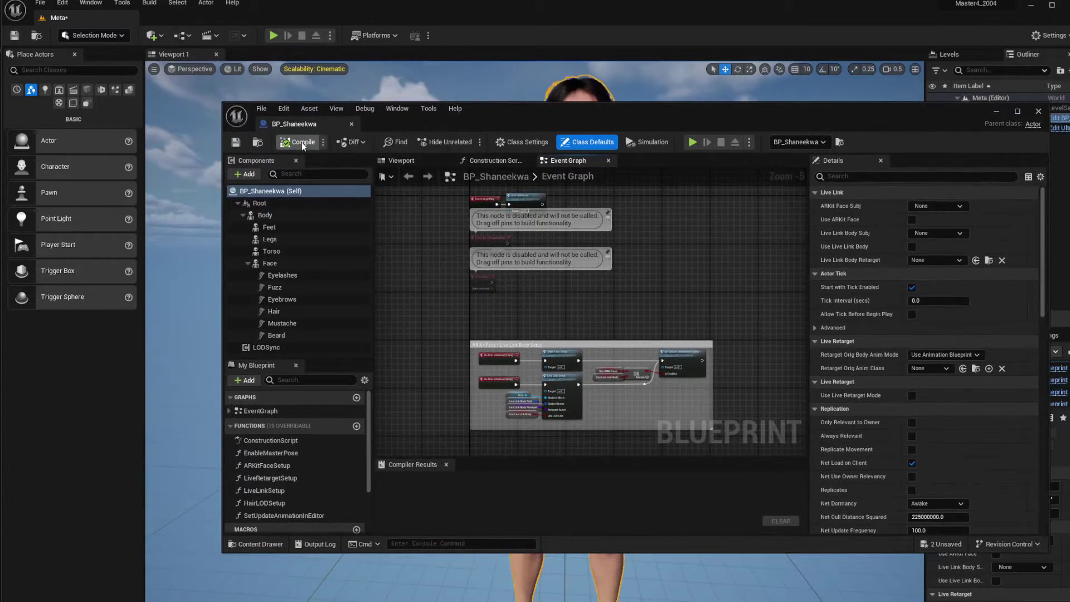
Select the Body component in the blueprint and open its assigned skeletal mesh, f_tal_nrw_body.
scroll(745, 239, up, 3)
scroll(745, 239, down, 3)
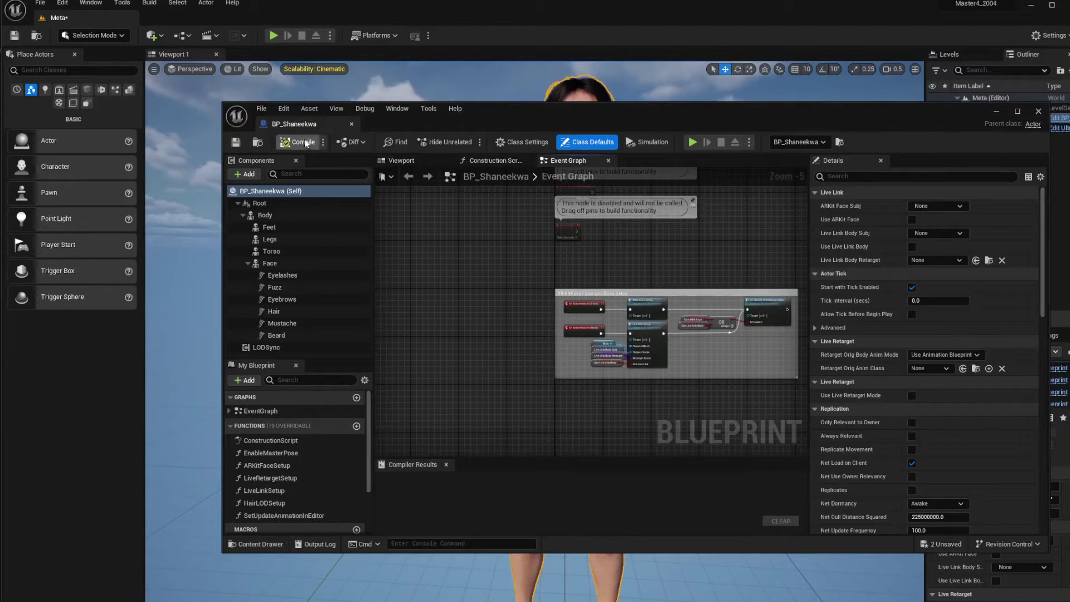
click(266, 214)
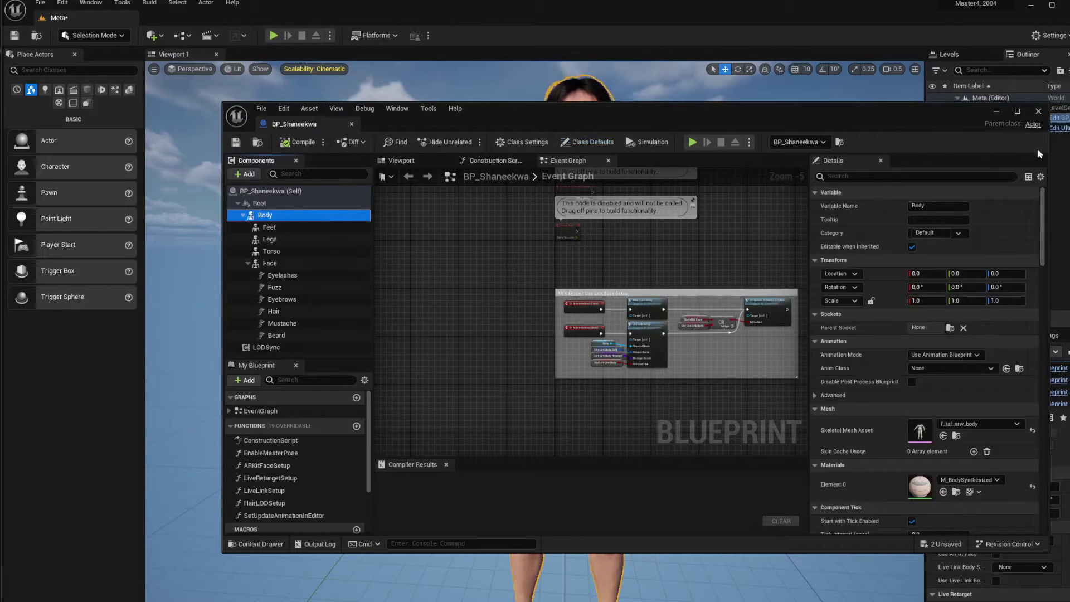
drag(1049, 152, 1069, 154)
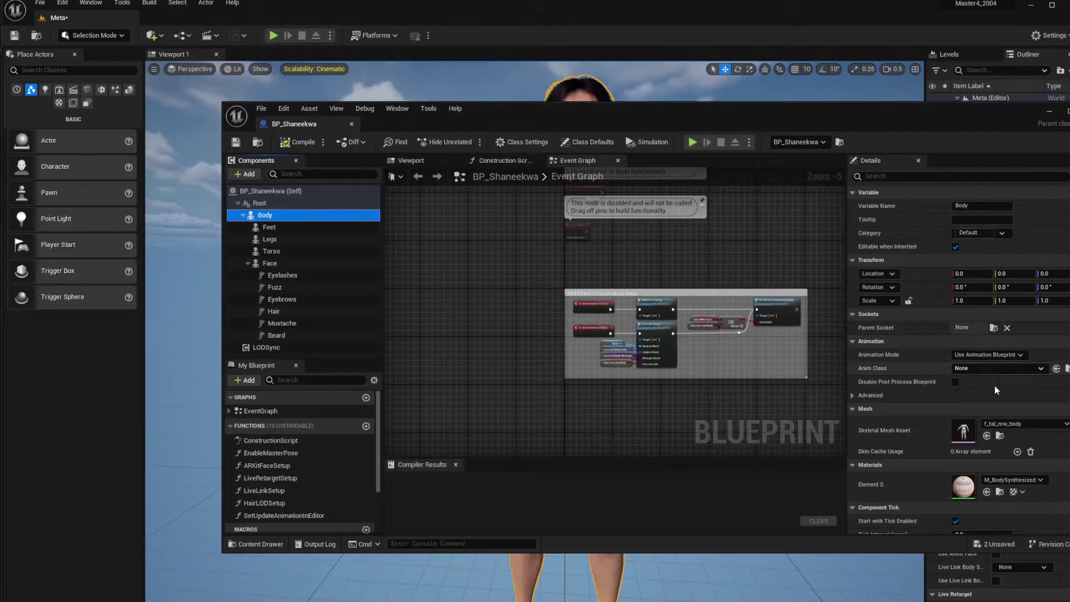
double_click(963, 432)
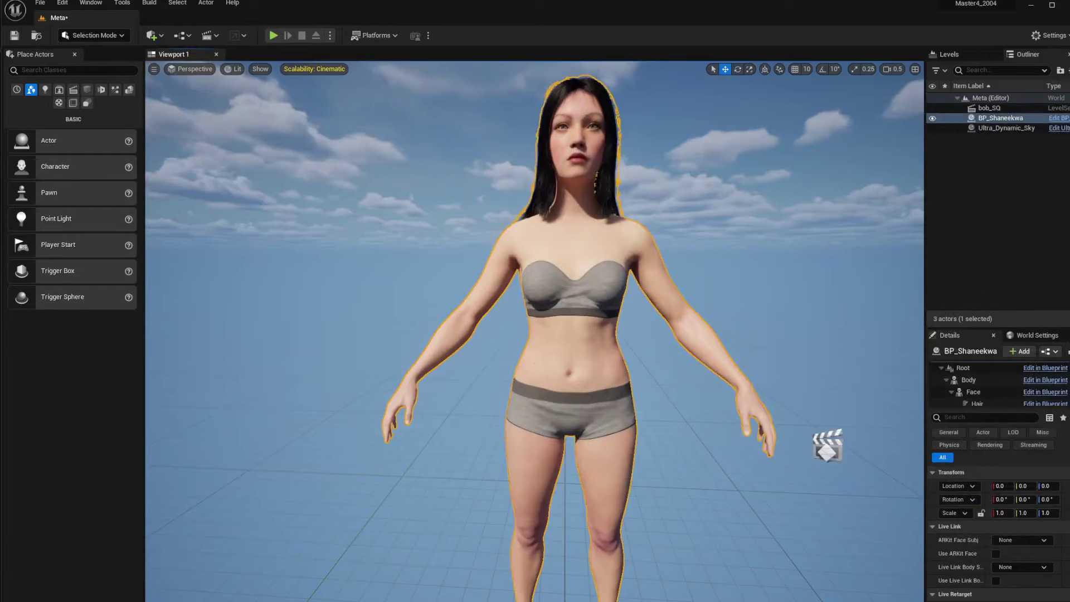
Bring Spacey.fbx from the Spacey folder on disk into the project's Cothes folder to start its FBX import.
key(alt+Tab)
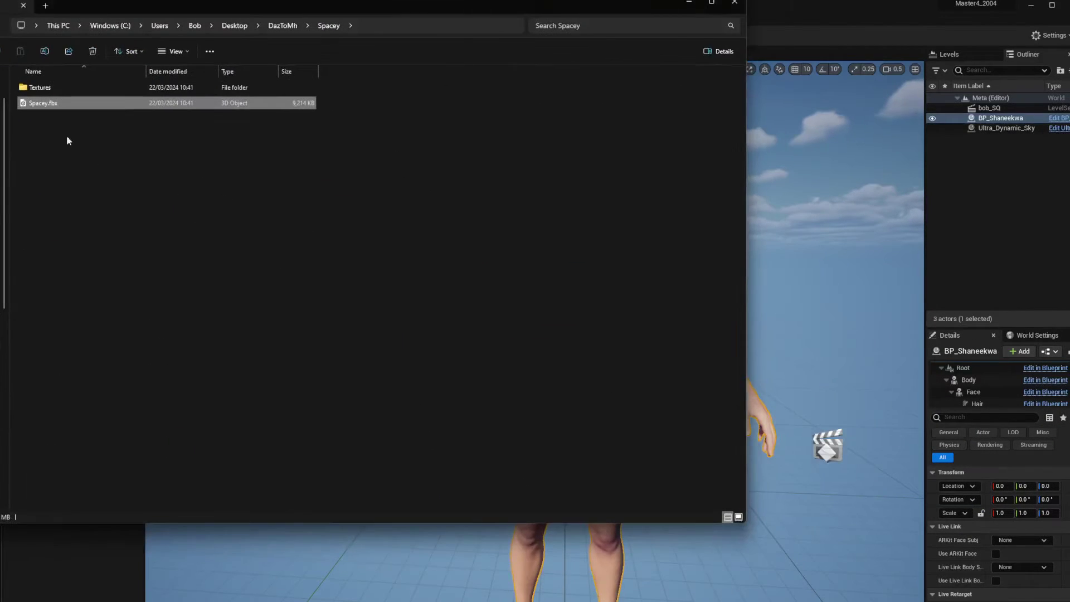
drag(33, 108, 245, 206)
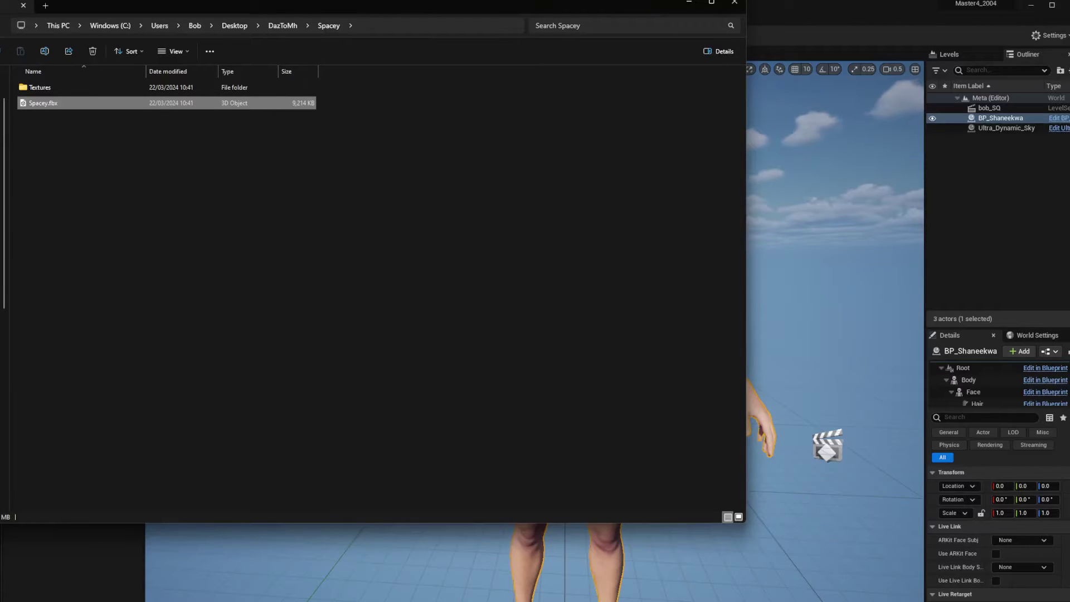
drag(317, 295, 880, 95)
drag(1067, 228, 661, 163)
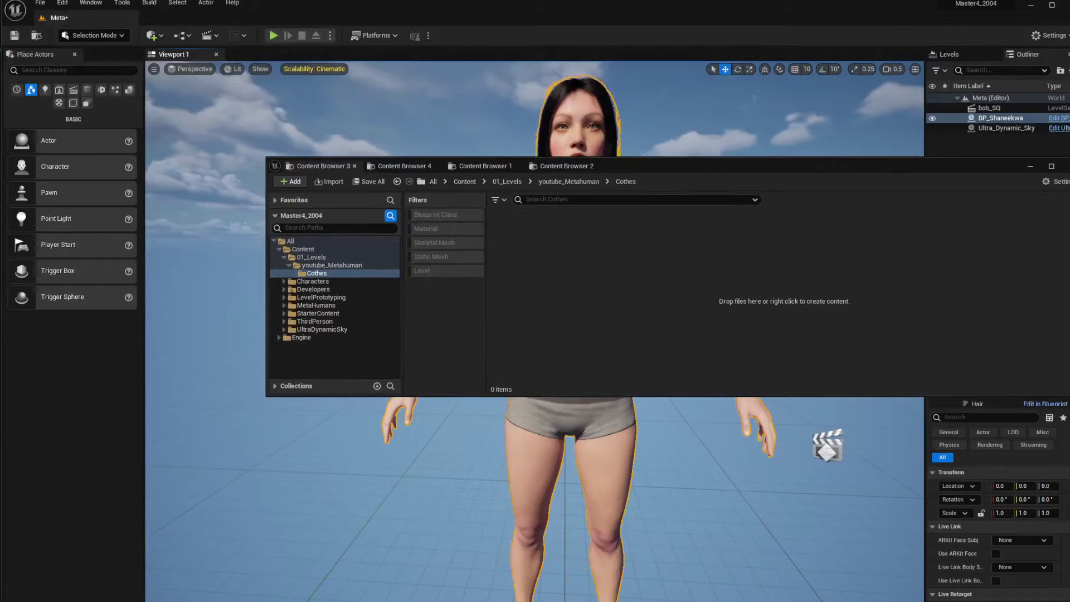
key(alt+Tab)
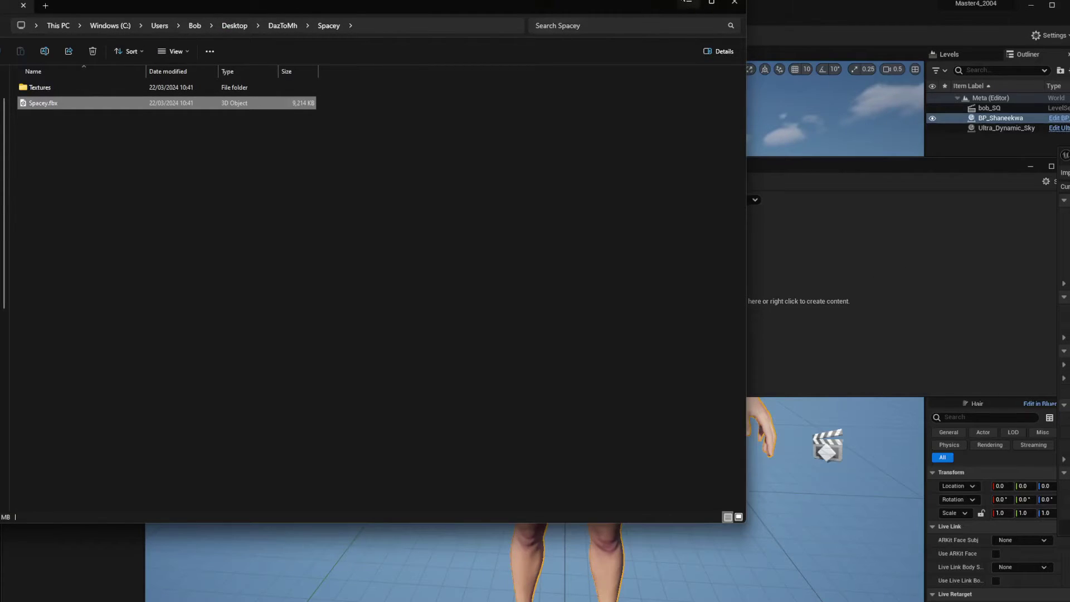
click(688, 2)
drag(658, 142, 562, 143)
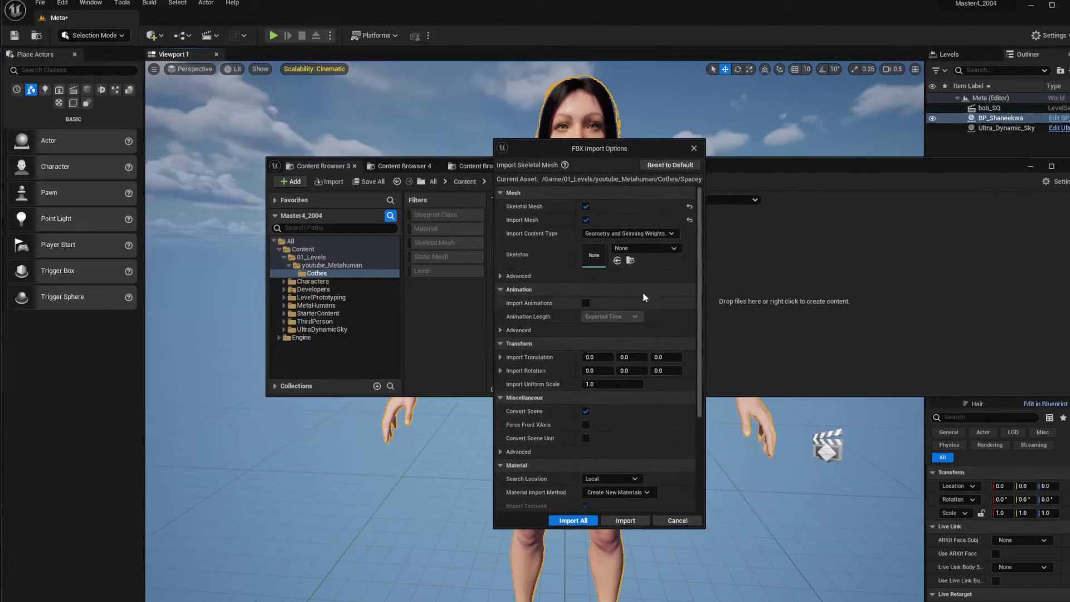
Assign metahuman_base_skel as the skeleton and import the Spacey skeletal mesh with its materials.
click(634, 250)
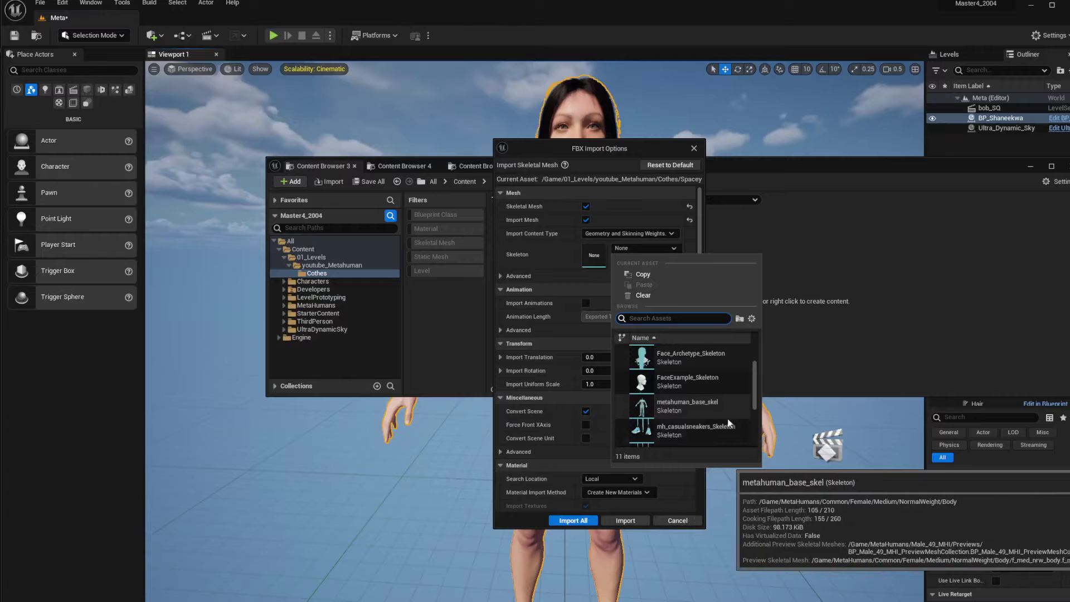
scroll(716, 415, down, 1)
scroll(720, 408, down, 4)
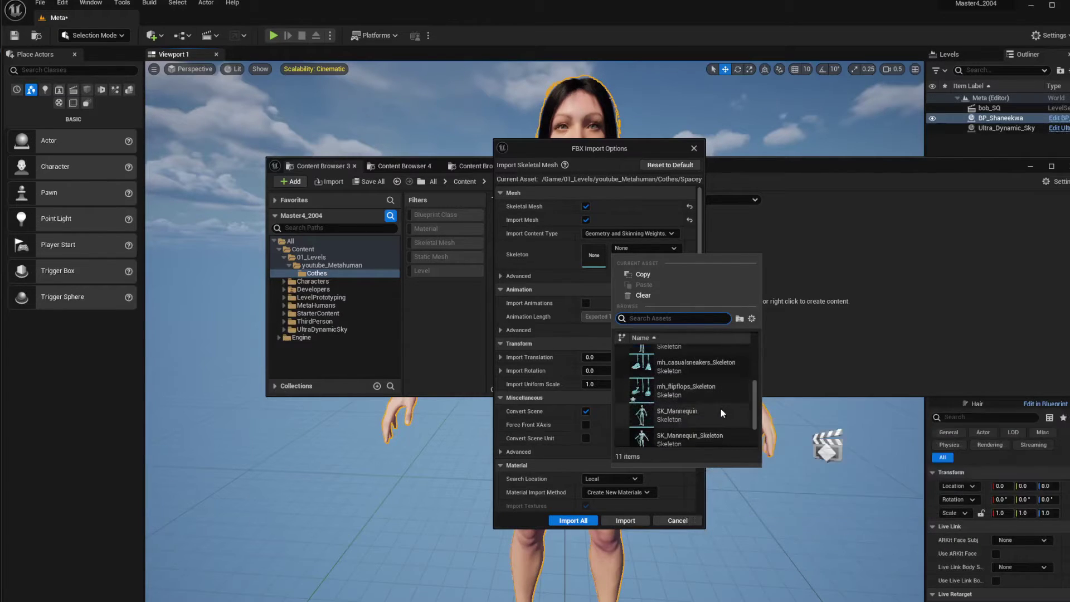
scroll(722, 412, up, 7)
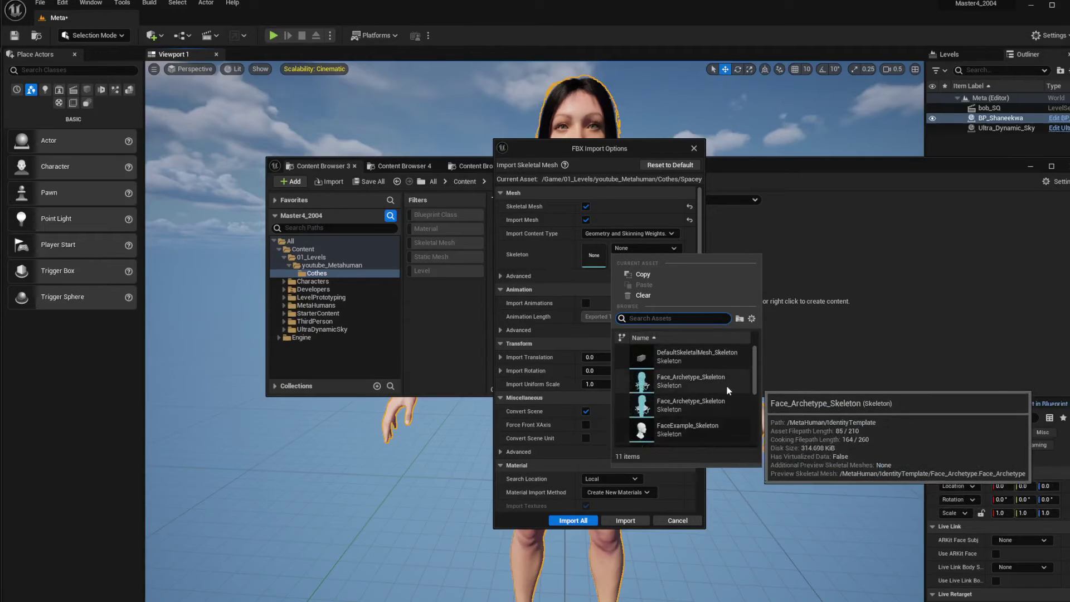
scroll(726, 386, down, 2)
click(677, 403)
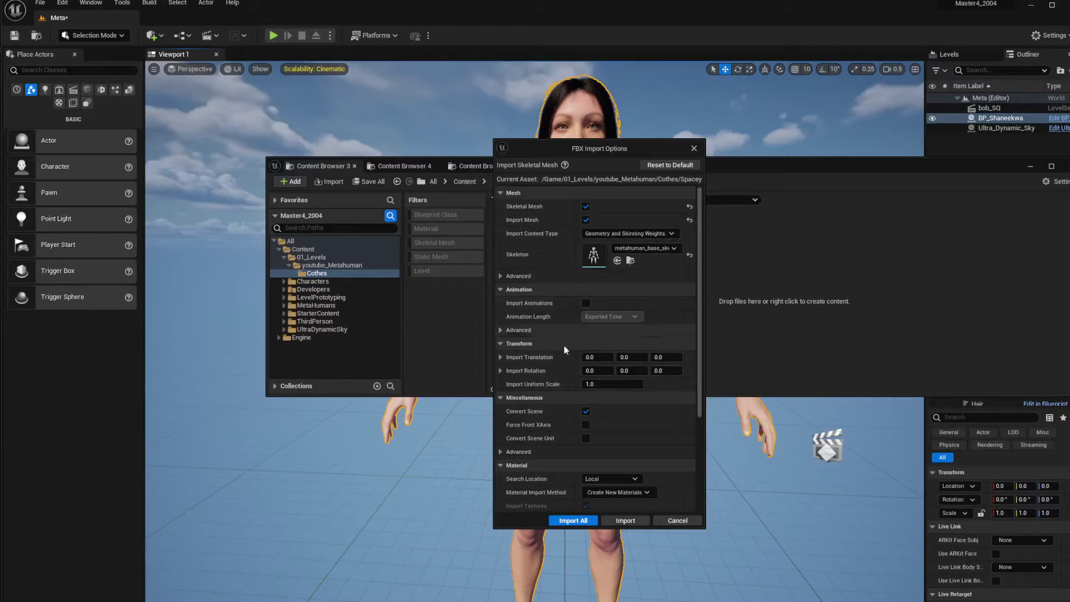
scroll(561, 411, down, 2)
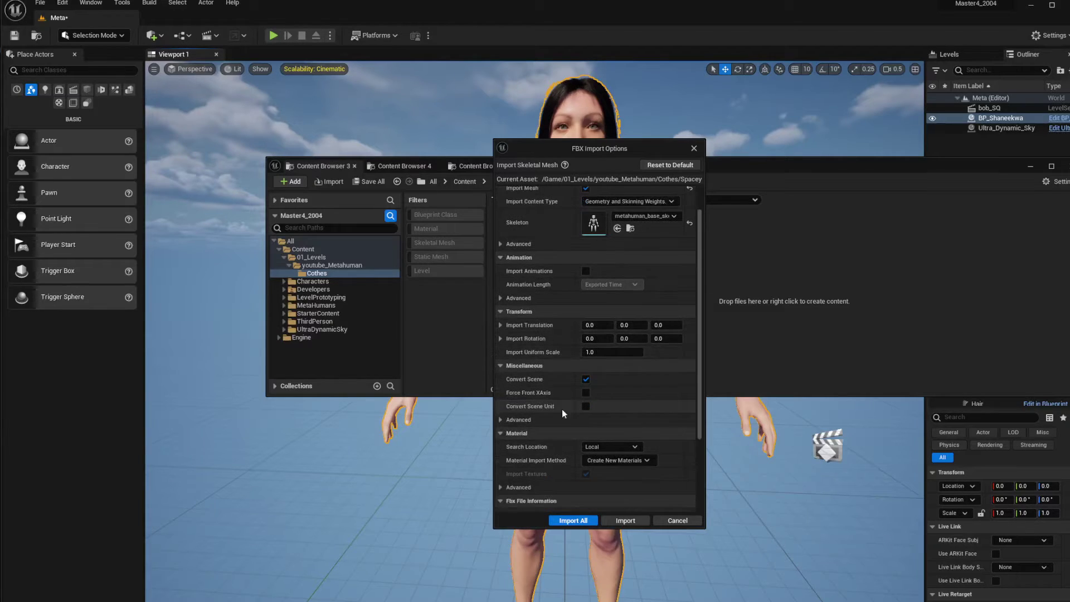
click(625, 520)
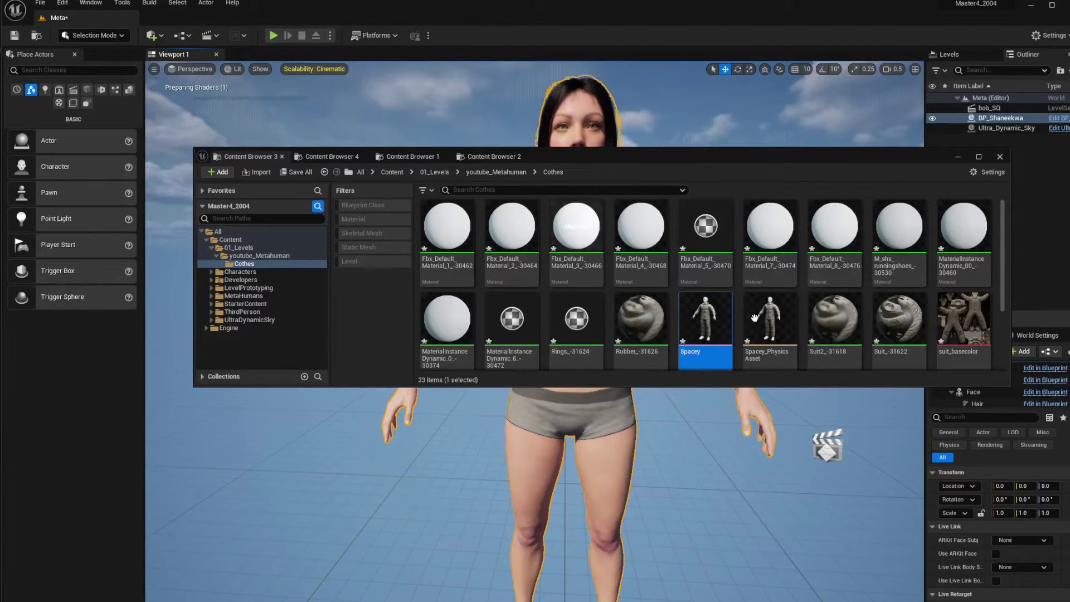
Replace the skeletal mesh of BP_Shaneekwa's Body component with the imported Spacey mesh.
scroll(829, 294, down, 1)
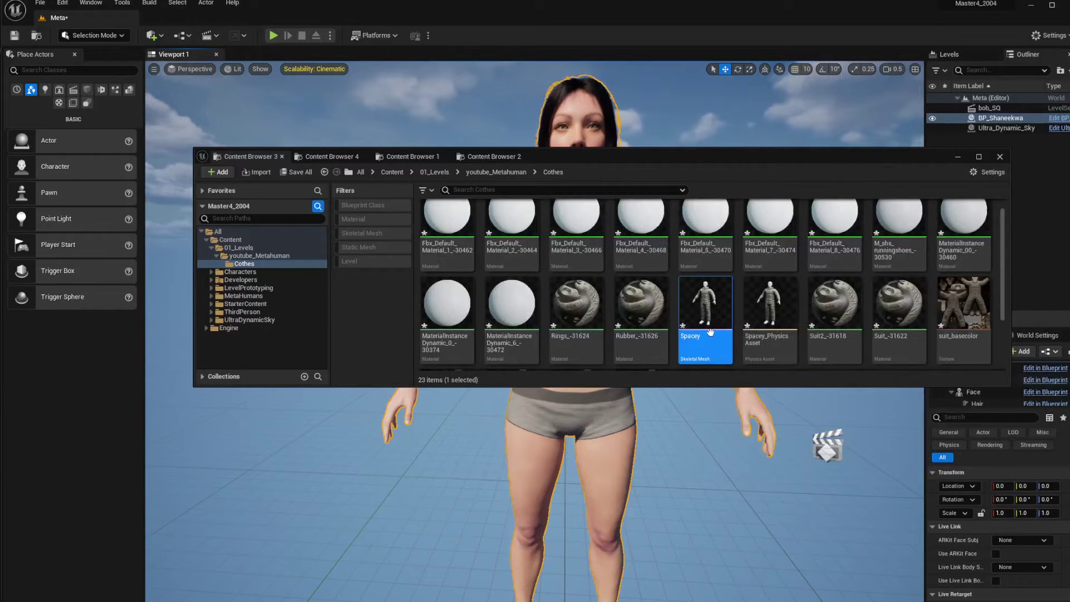
drag(706, 151, 478, 336)
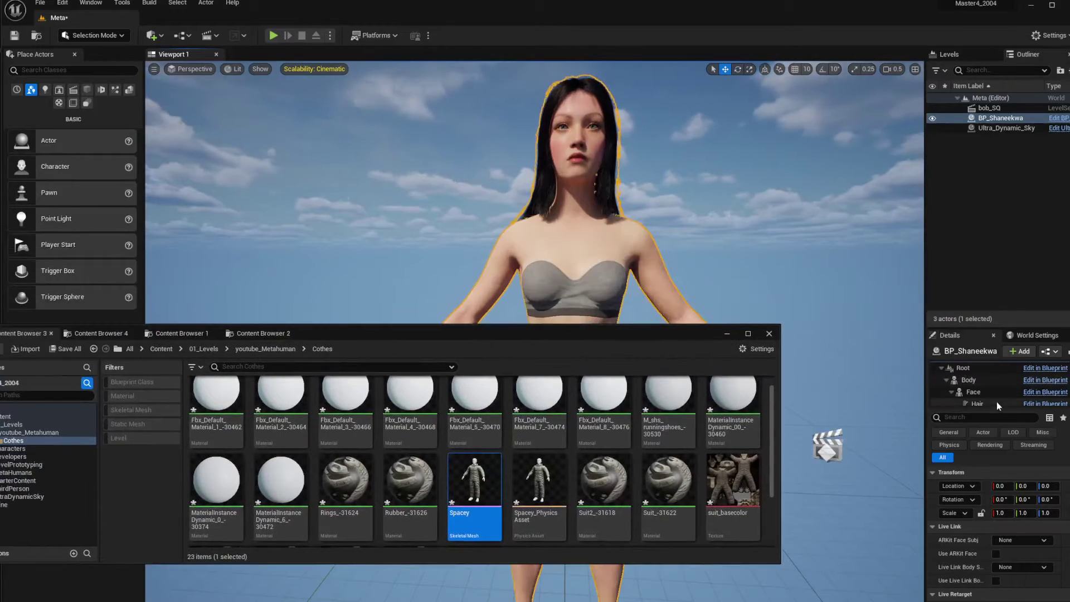
click(975, 380)
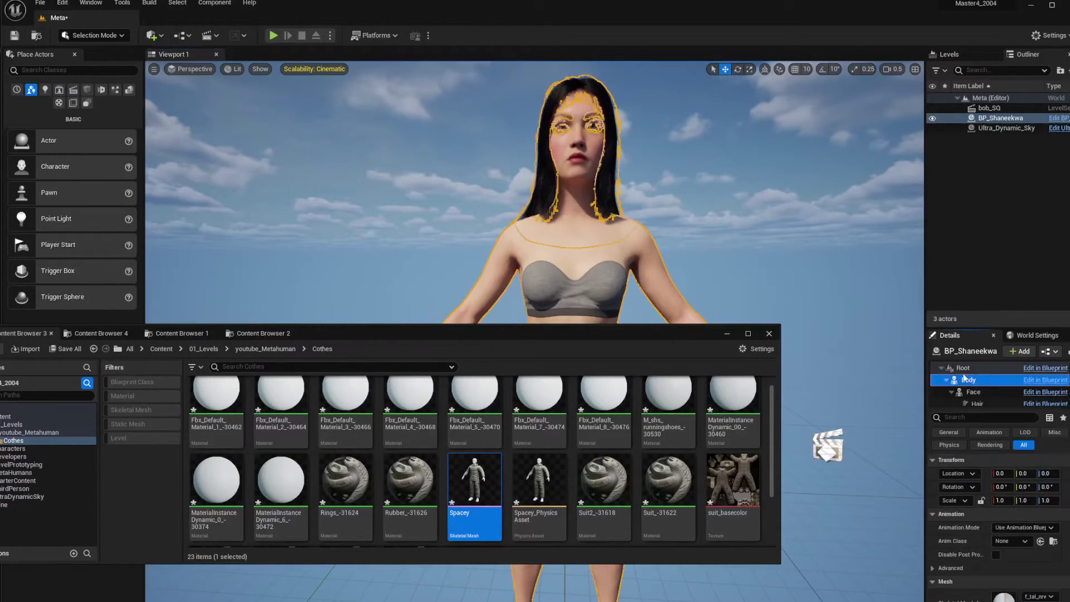
scroll(1015, 389, down, 2)
scroll(1014, 393, down, 3)
scroll(1008, 389, up, 5)
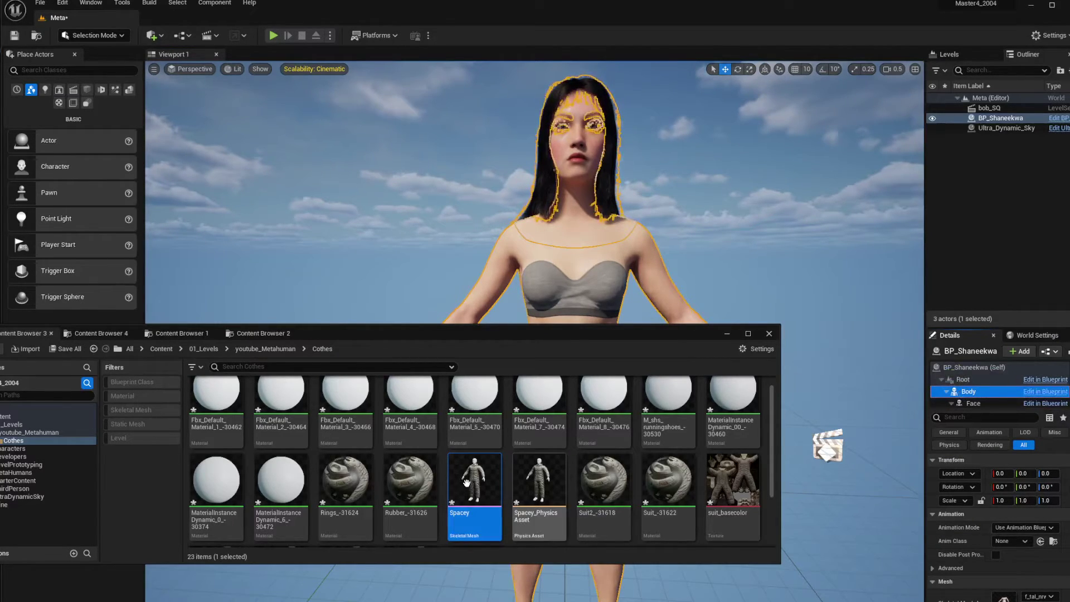
drag(468, 478, 482, 476)
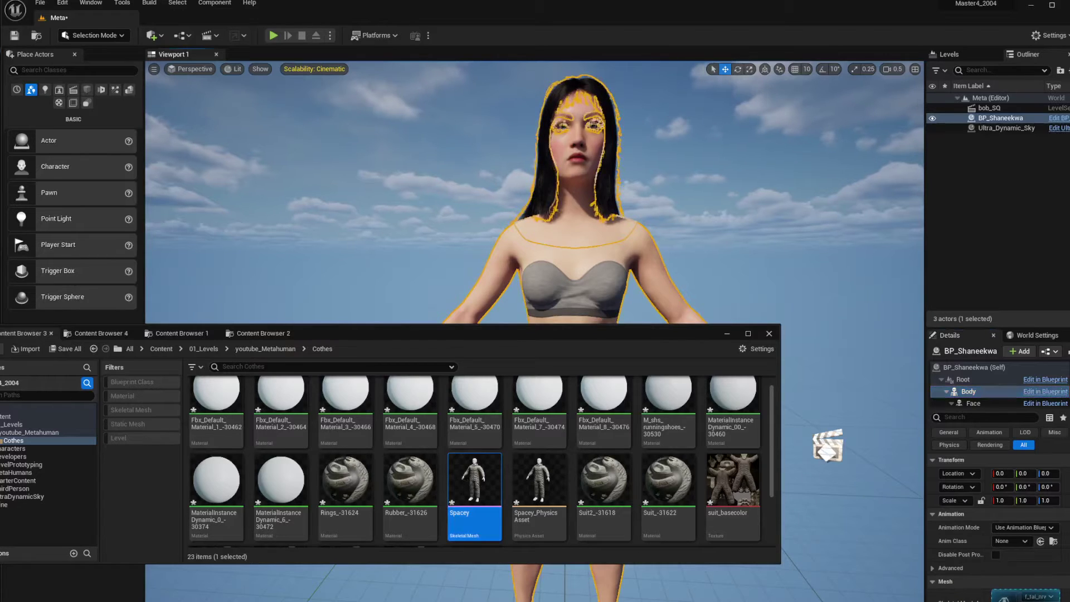
drag(1025, 595, 1025, 595)
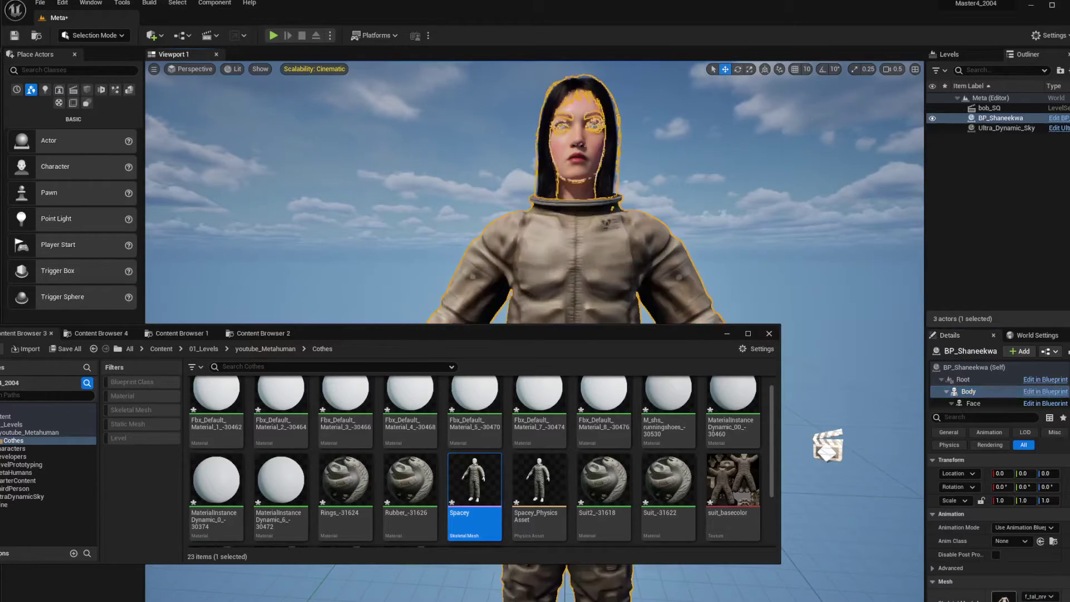
Create a level sequence named Bob in the youtube_Metahuman folder.
drag(557, 335, 1069, 236)
right_drag(758, 374, 658, 295)
scroll(534, 331, up, 3)
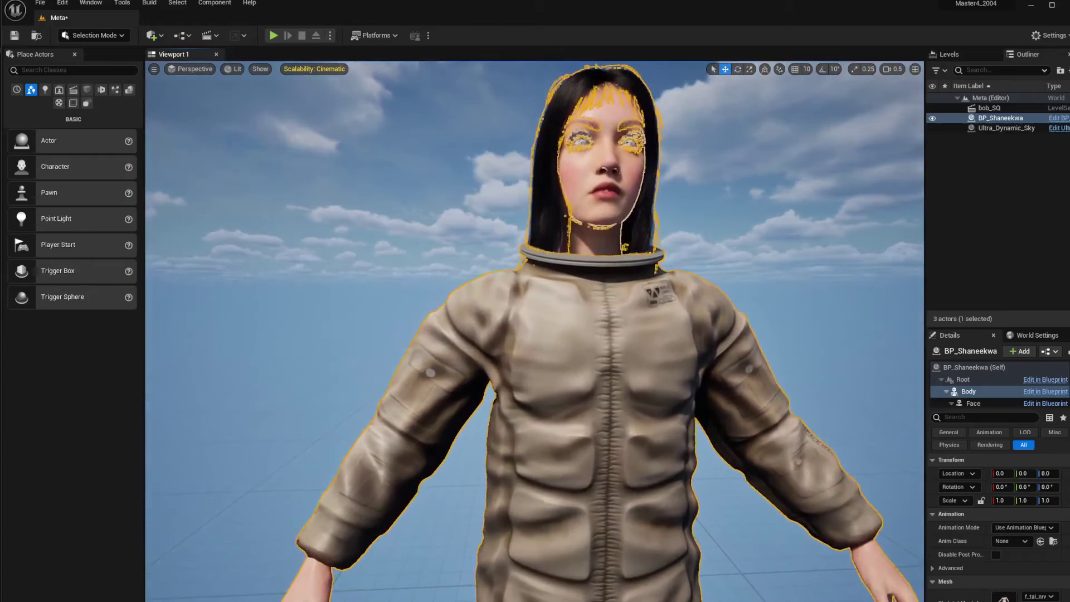
right_drag(534, 331, 513, 329)
key(f)
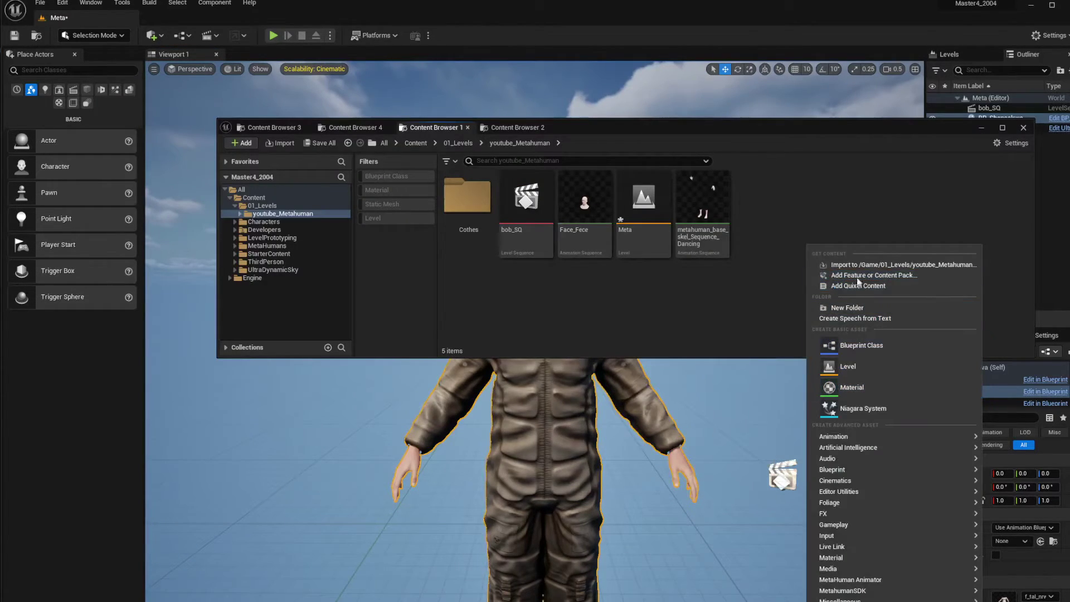
mouse_move(847, 600)
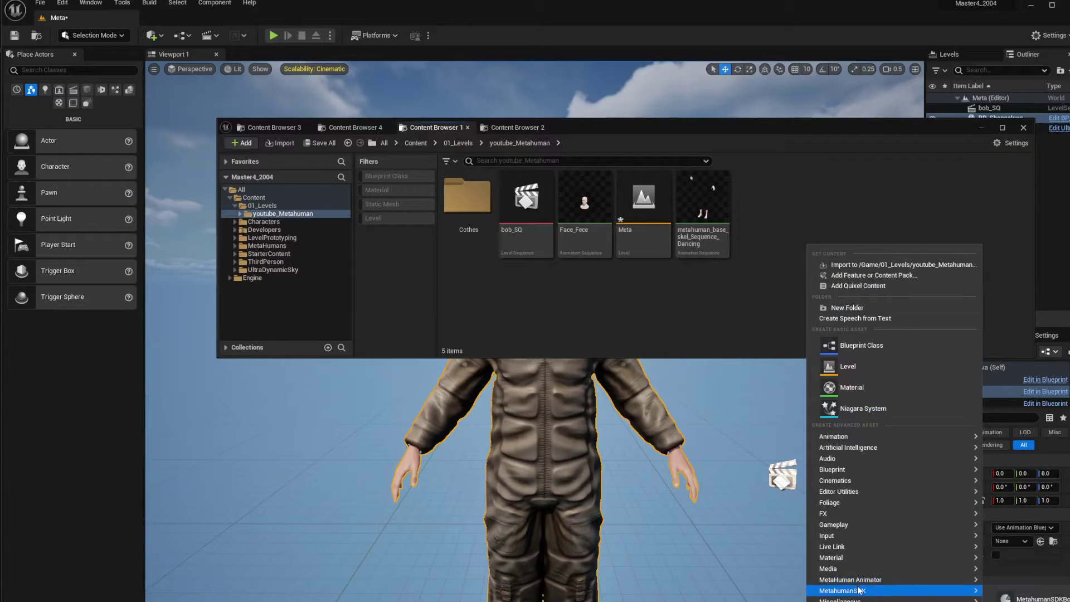
mouse_move(842, 503)
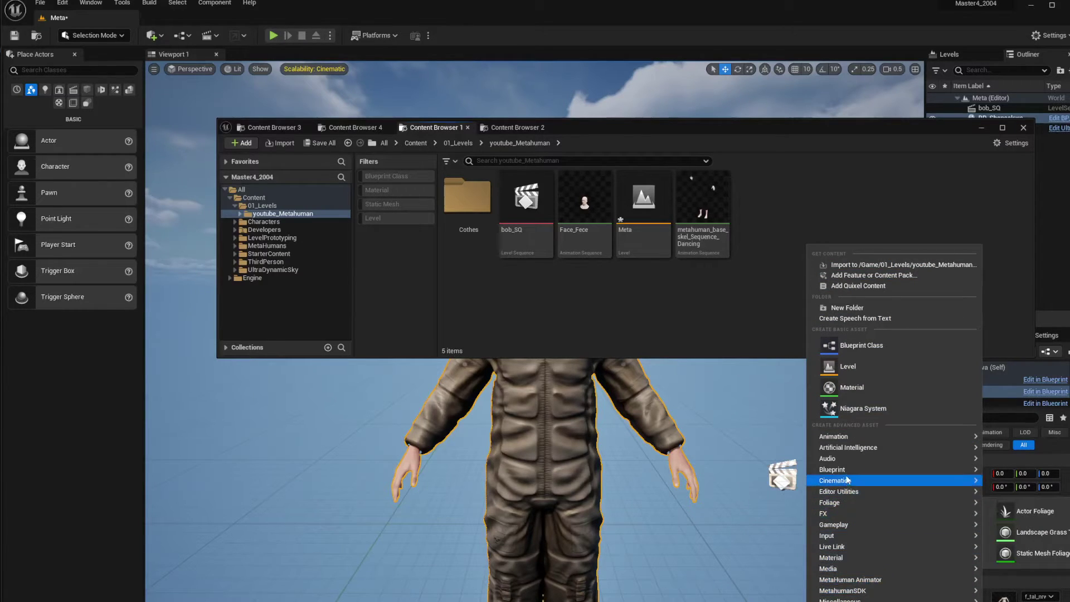
click(935, 459)
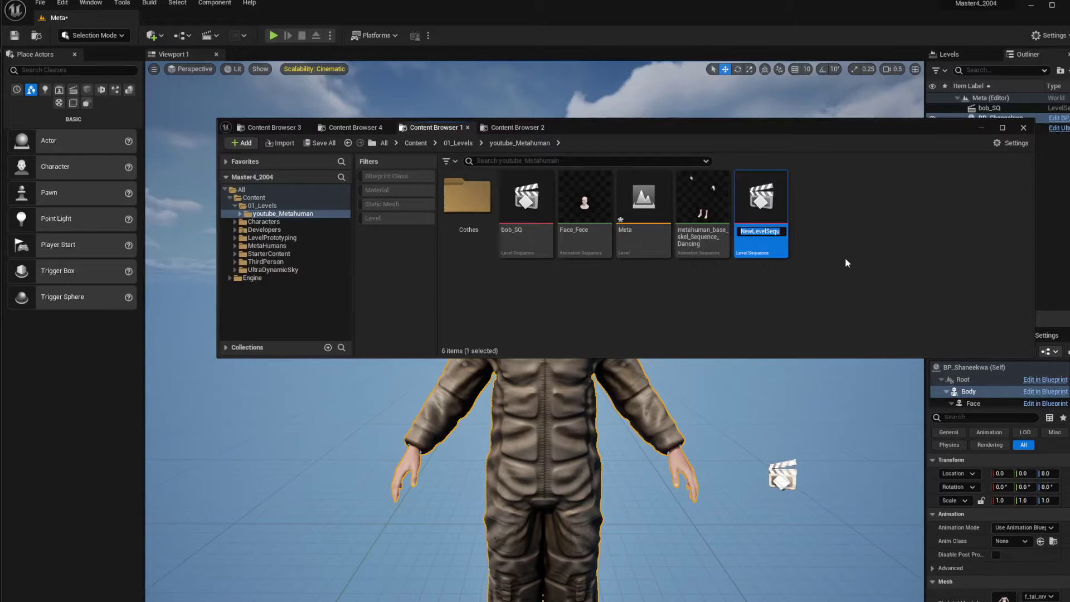
text(Bob)
key(Return)
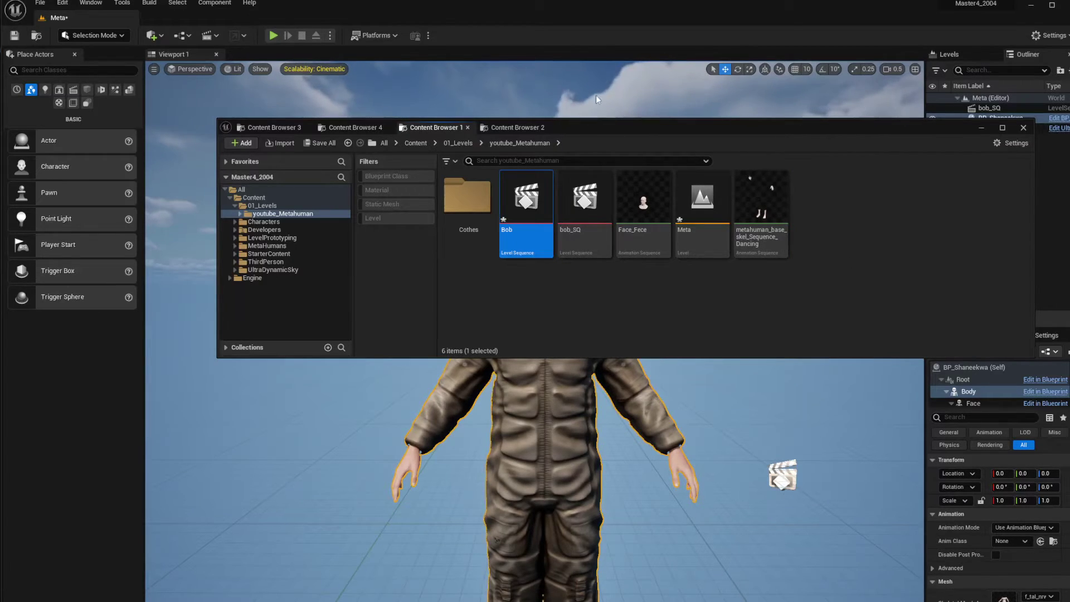
Place the Bob level sequence in the level beside the MetaHuman and open it in Sequencer.
drag(526, 197, 717, 547)
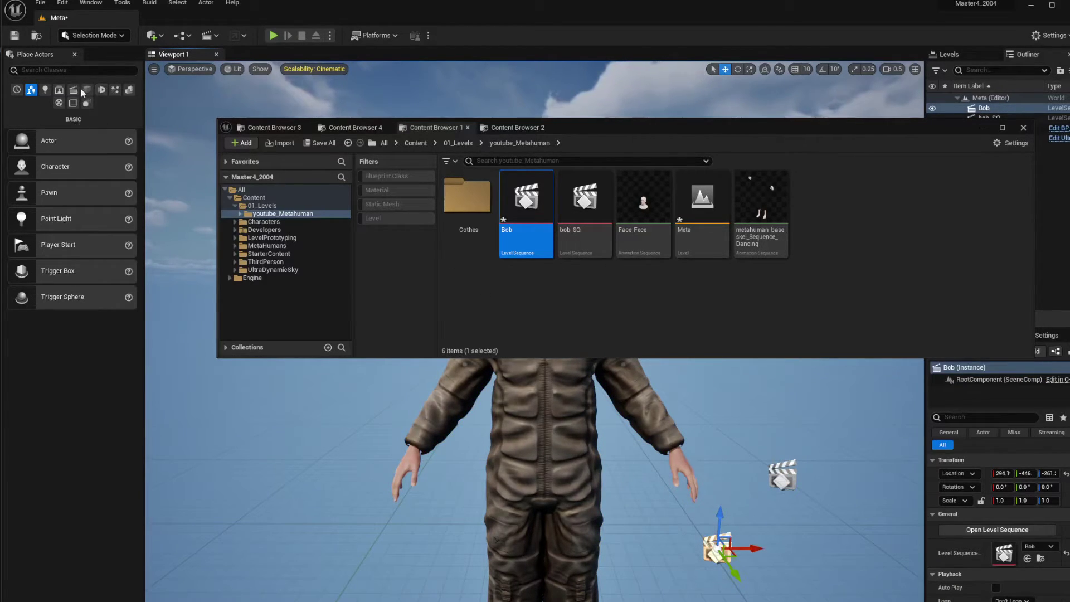
double_click(1008, 555)
drag(895, 128, 1069, 416)
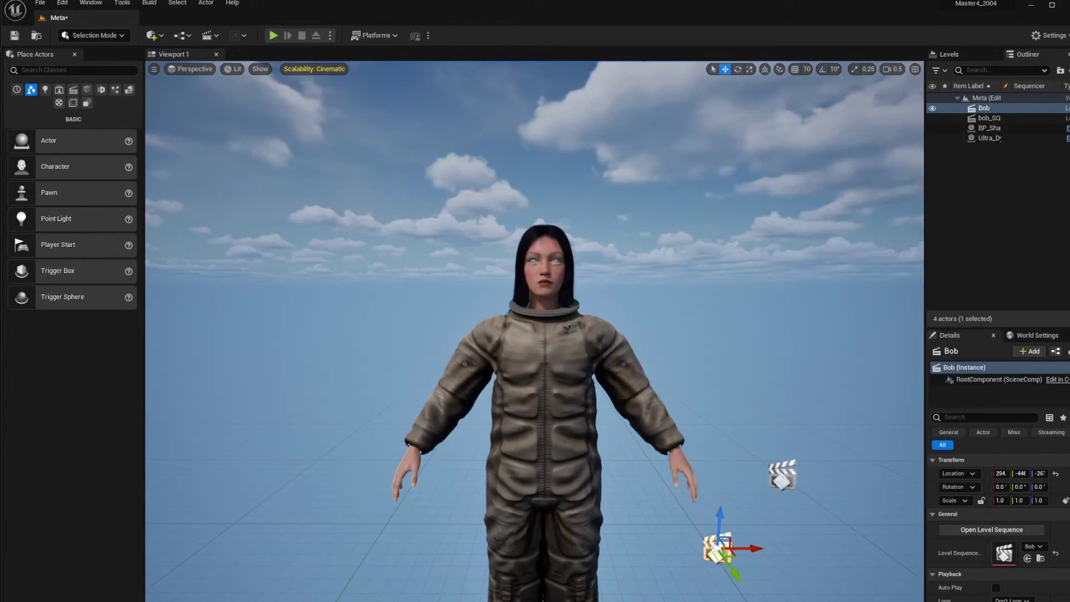
drag(1069, 142, 762, 5)
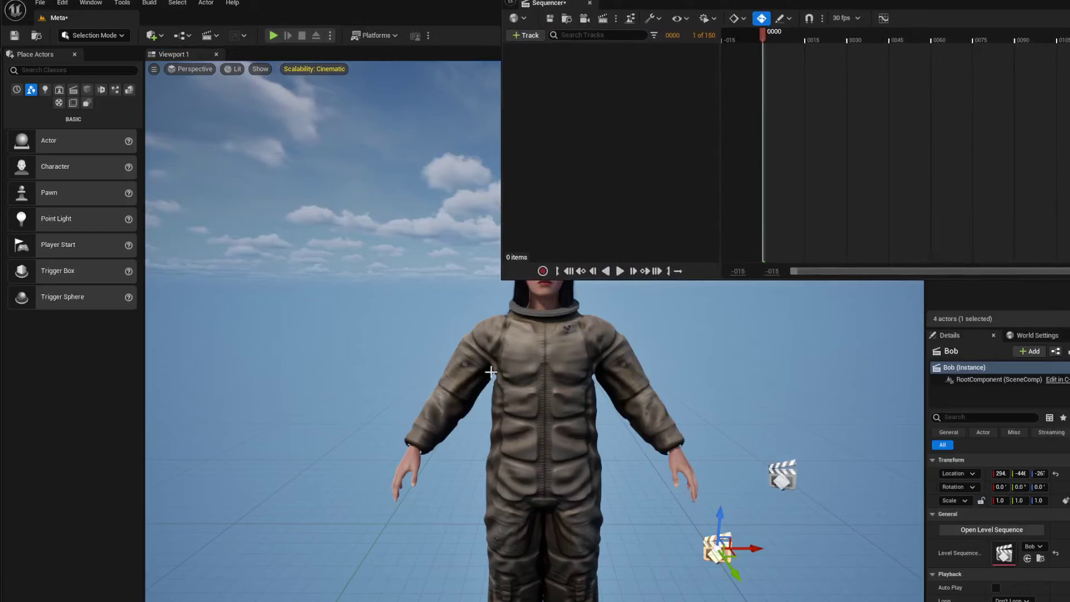
Select the suited MetaHuman in the level and add BP_Shaneekwa to the sequence as an actor track.
click(608, 345)
click(529, 36)
mouse_move(611, 55)
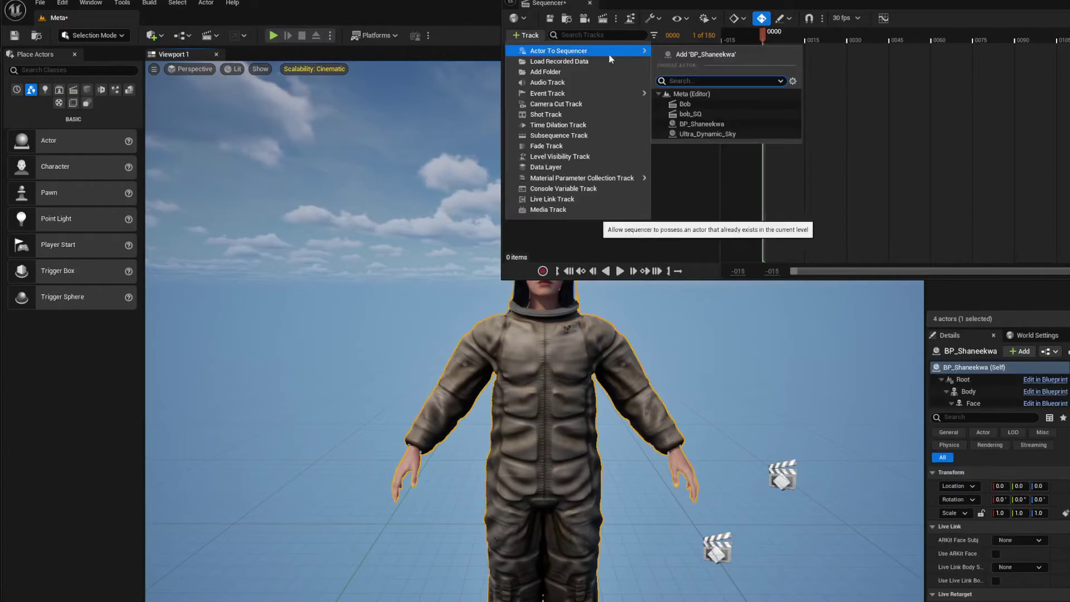
click(724, 54)
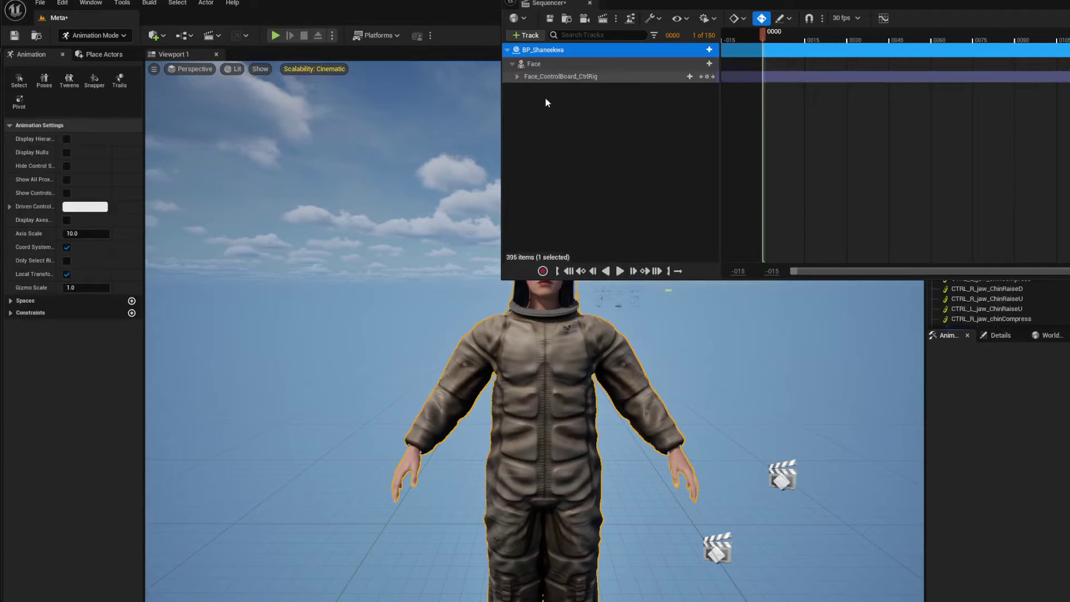
Collapse the control list under the Face_ControlBoard_CtrlRig track.
click(557, 86)
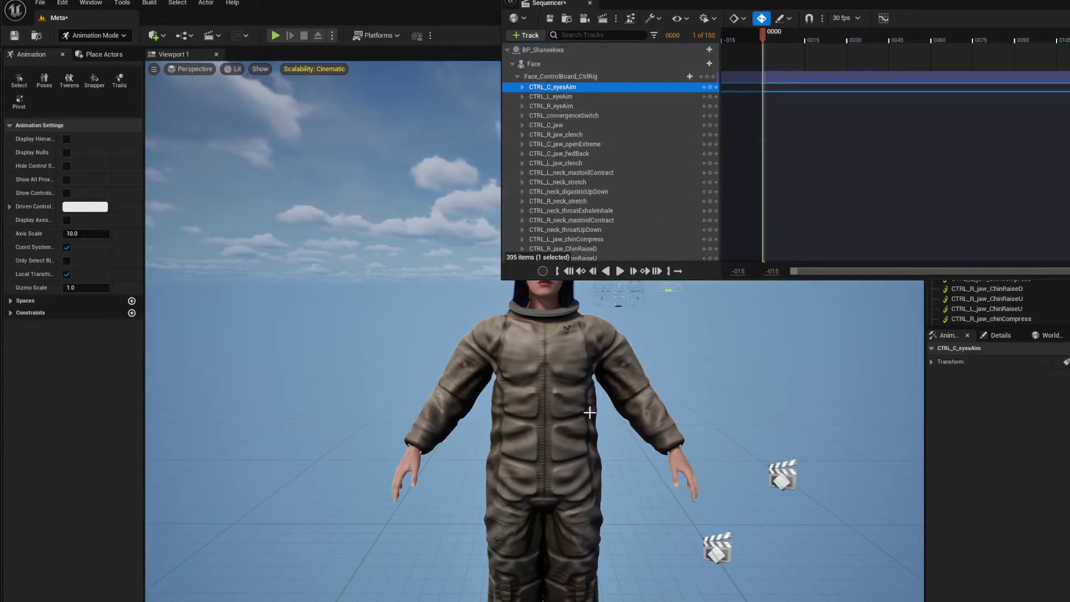
right_drag(676, 382, 687, 381)
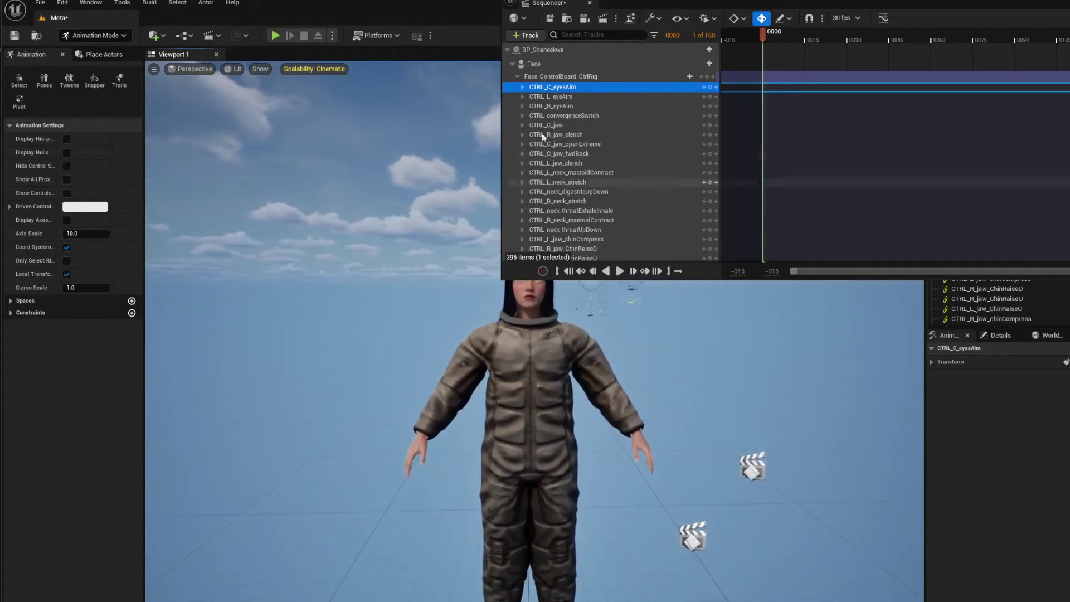
click(516, 77)
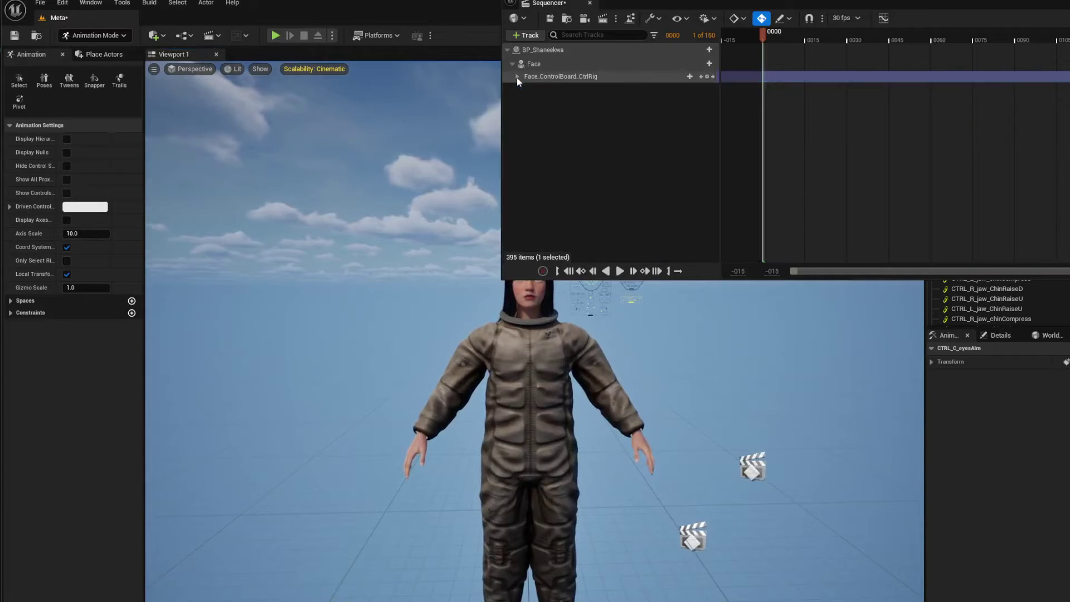
Examine the facial controls under the Face_ControlBoard_CtrlRig track, and collapse the Face track.
click(559, 77)
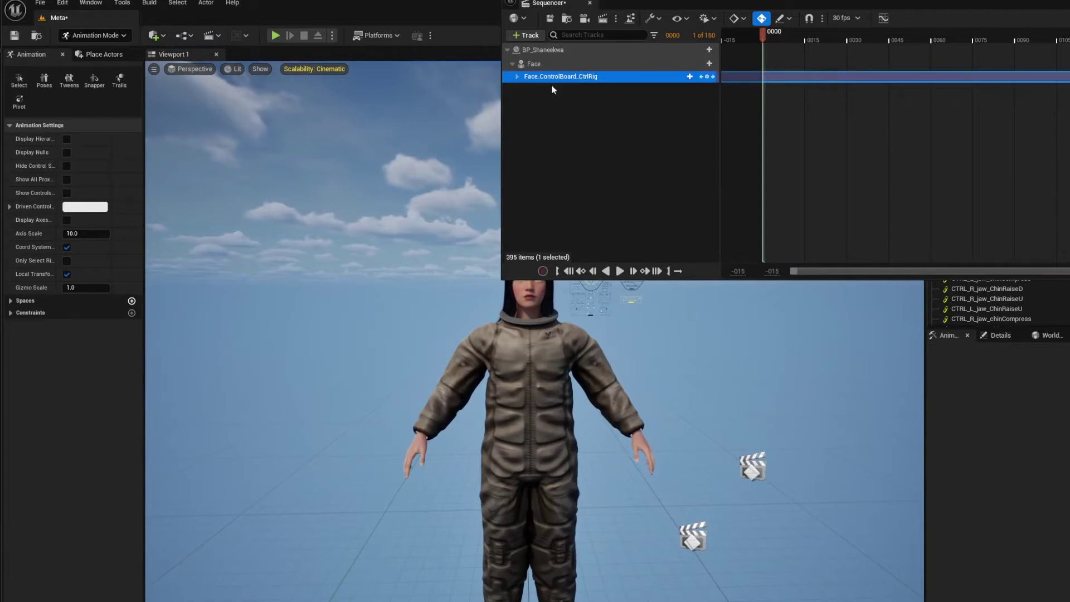
click(518, 77)
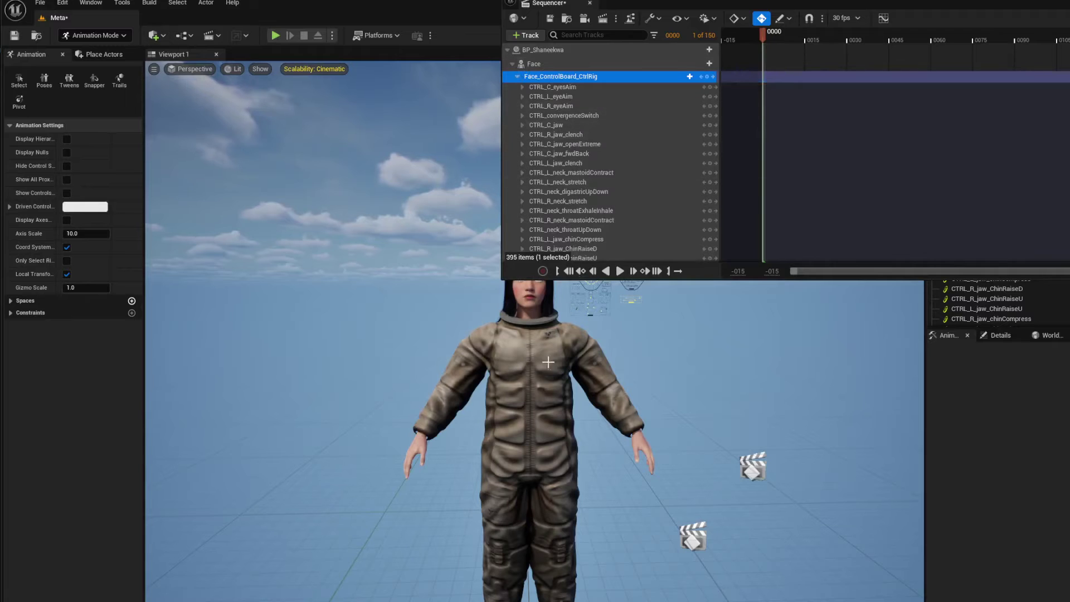
key(w)
mouse_move(577, 509)
right_down()
mouse_move(579, 520)
mouse_move(585, 502)
right_up()
key(s)
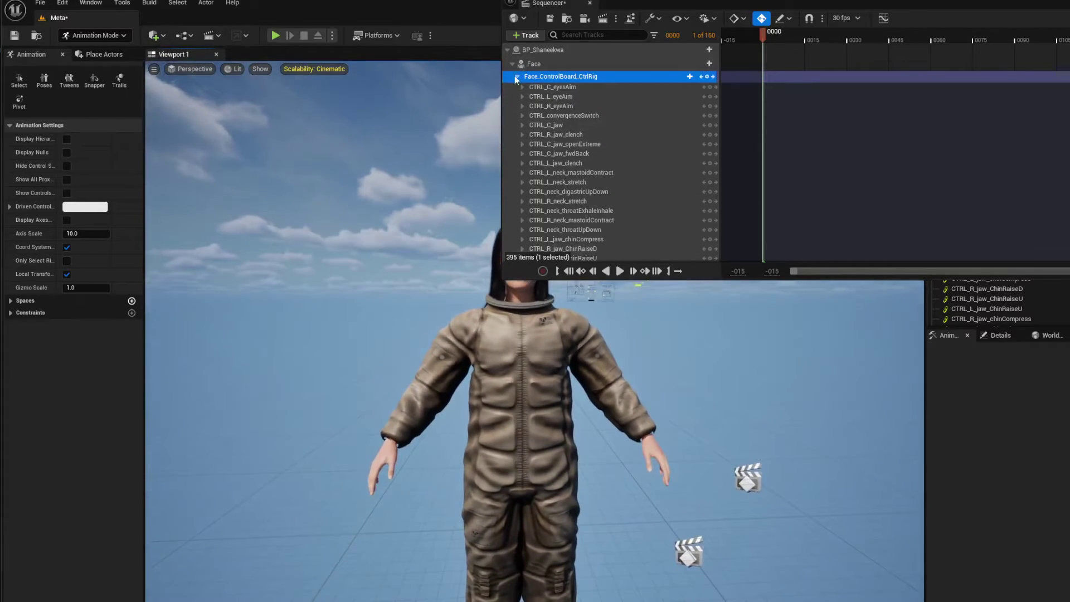
click(518, 76)
click(511, 65)
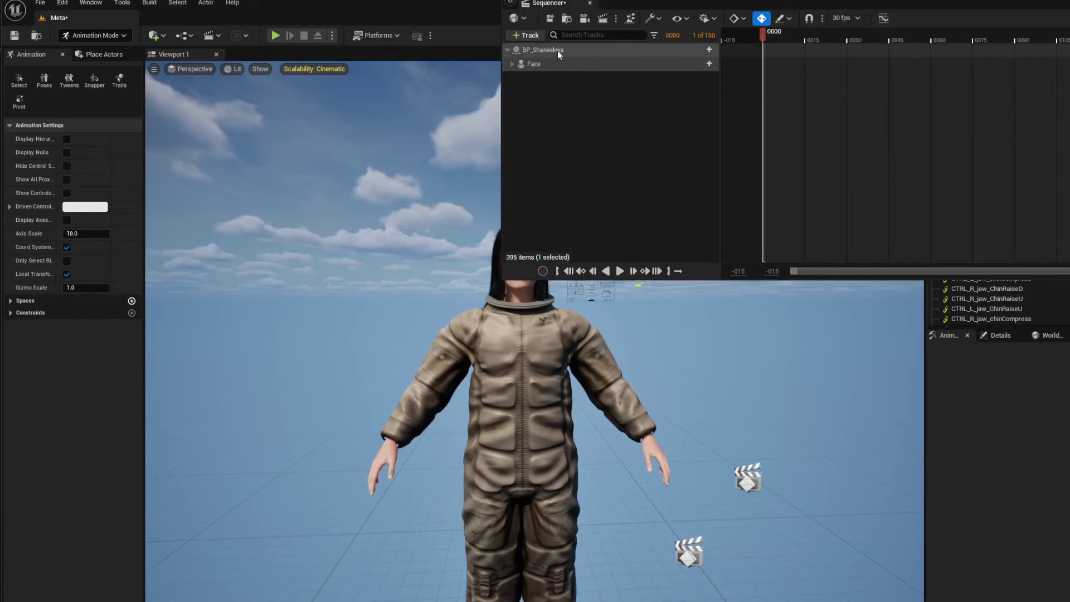
Add the Body component of BP_Shaneekwa to the sequence as a track.
click(557, 51)
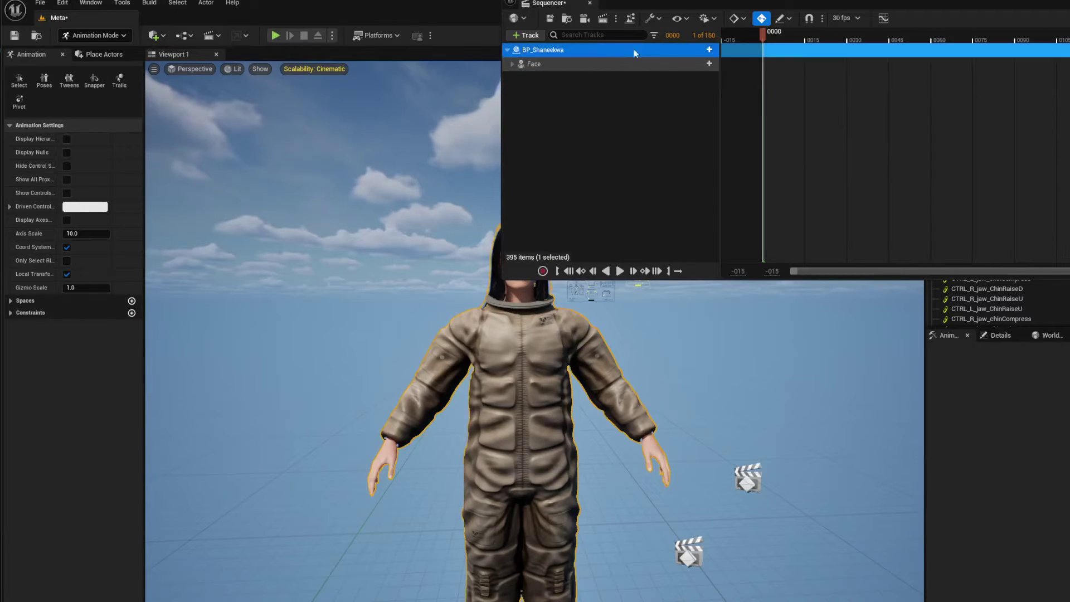
click(709, 49)
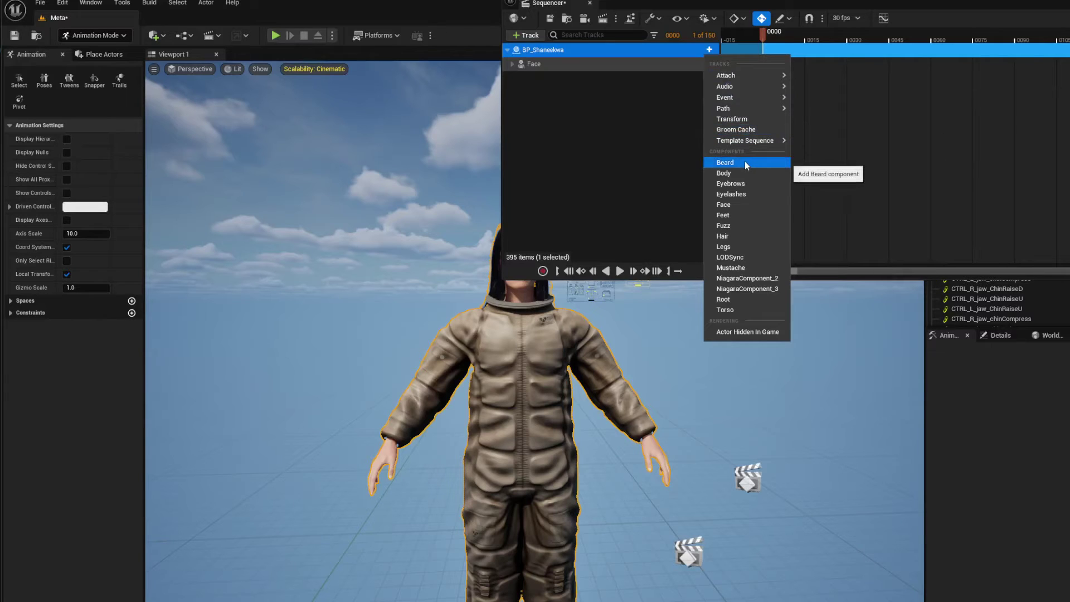
mouse_move(733, 102)
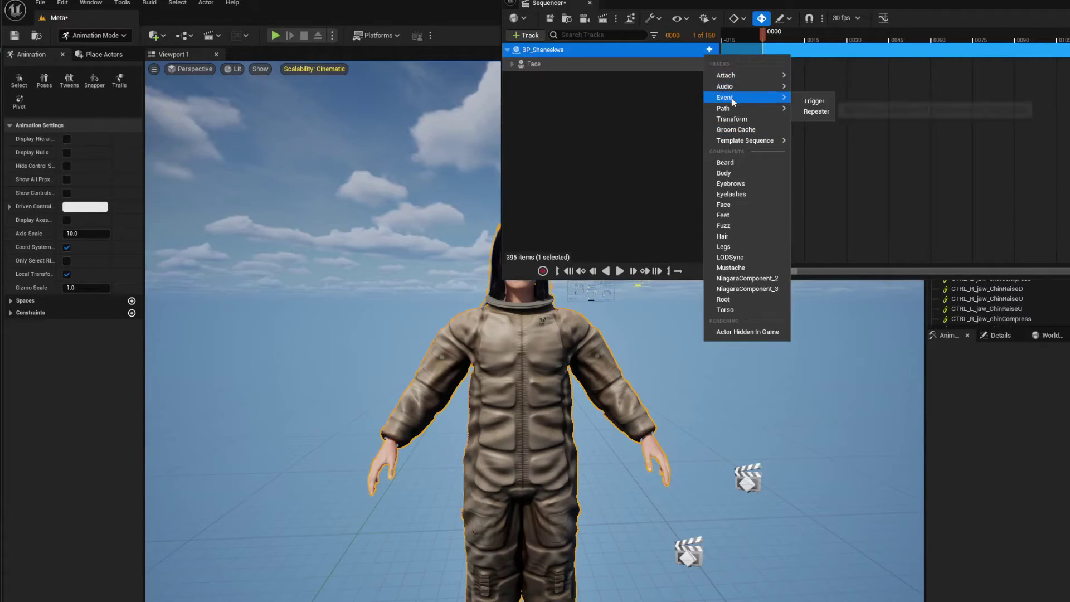
click(736, 177)
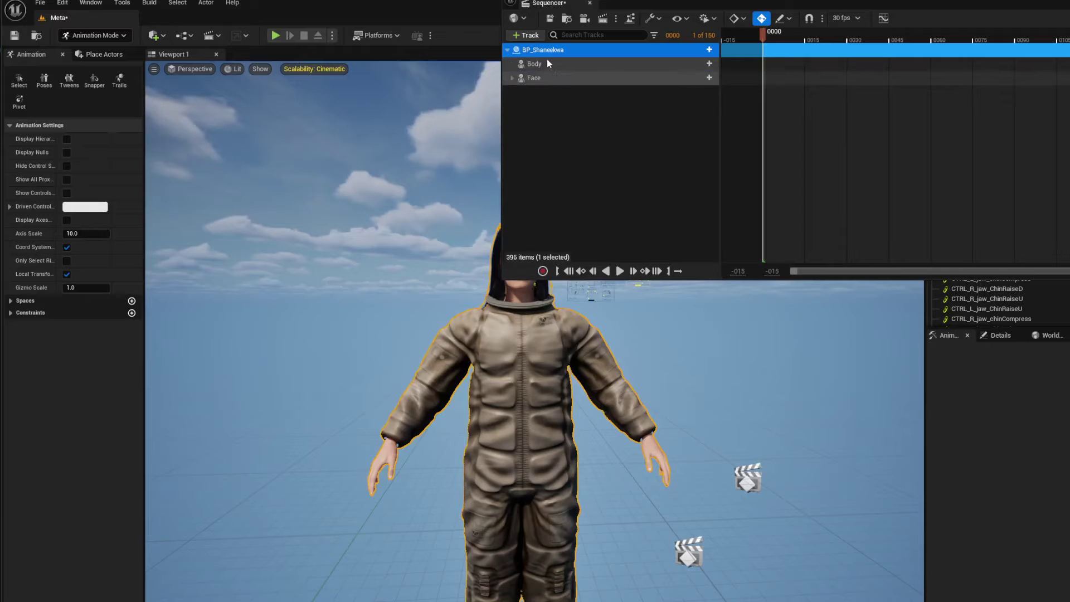
Add the asset-based control rig MetaHuman_ControlRig to the Body track.
click(709, 64)
mouse_move(761, 146)
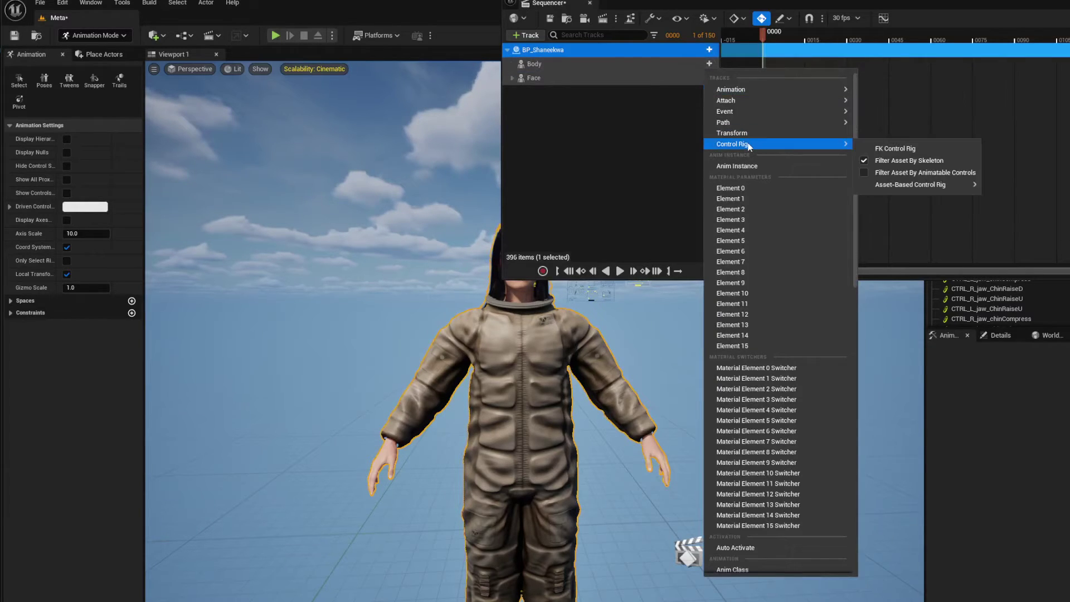
mouse_move(913, 188)
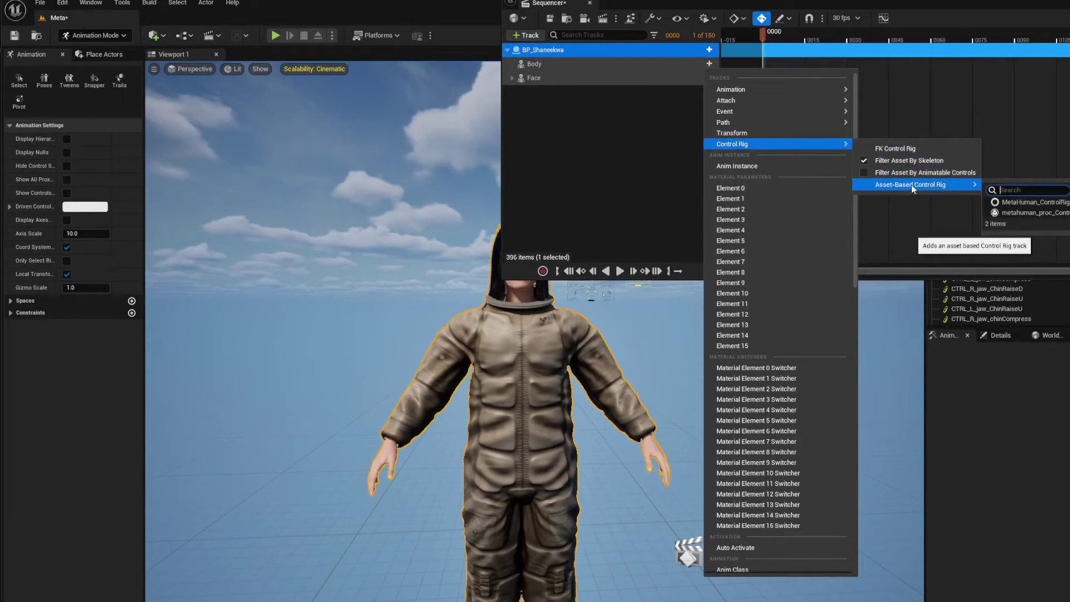
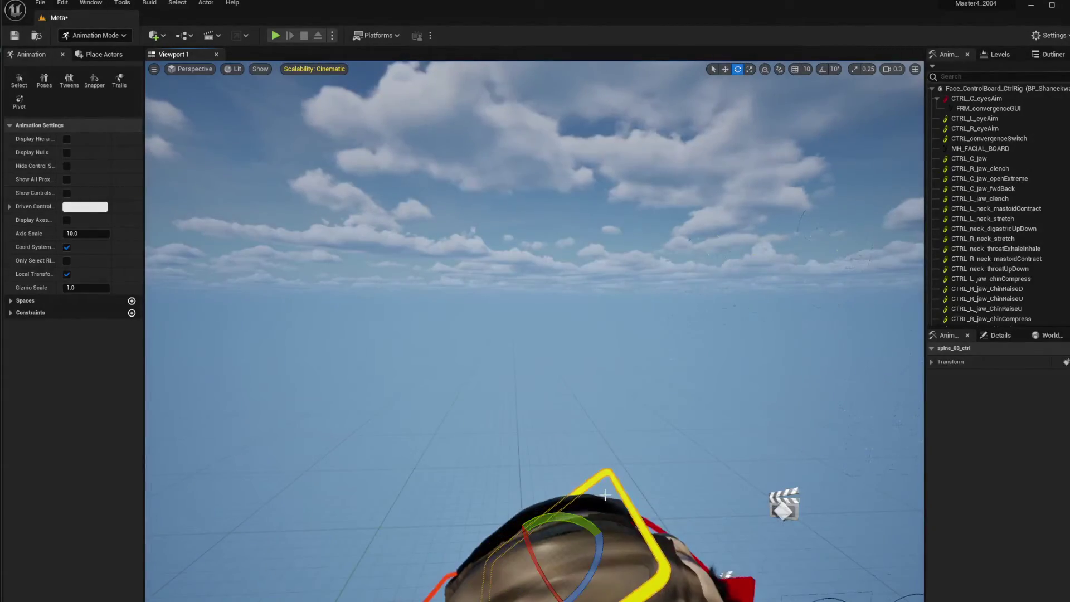
Undo the last torso bend, and try rotating the upper spine with spine_03_ctrl before reverting it.
key(ctrl+z)
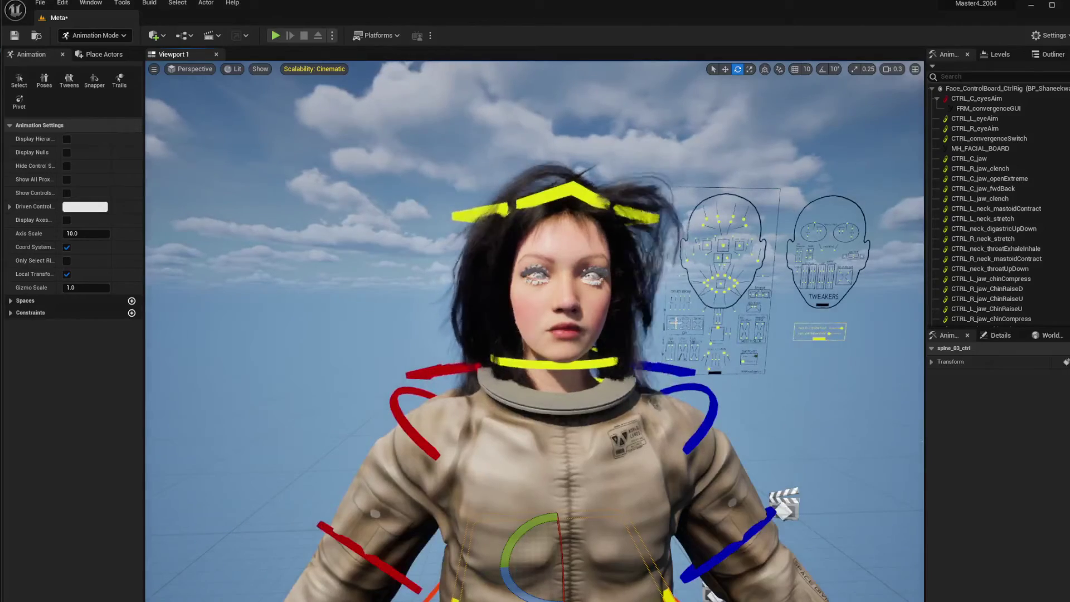
right_drag(675, 323, 509, 330)
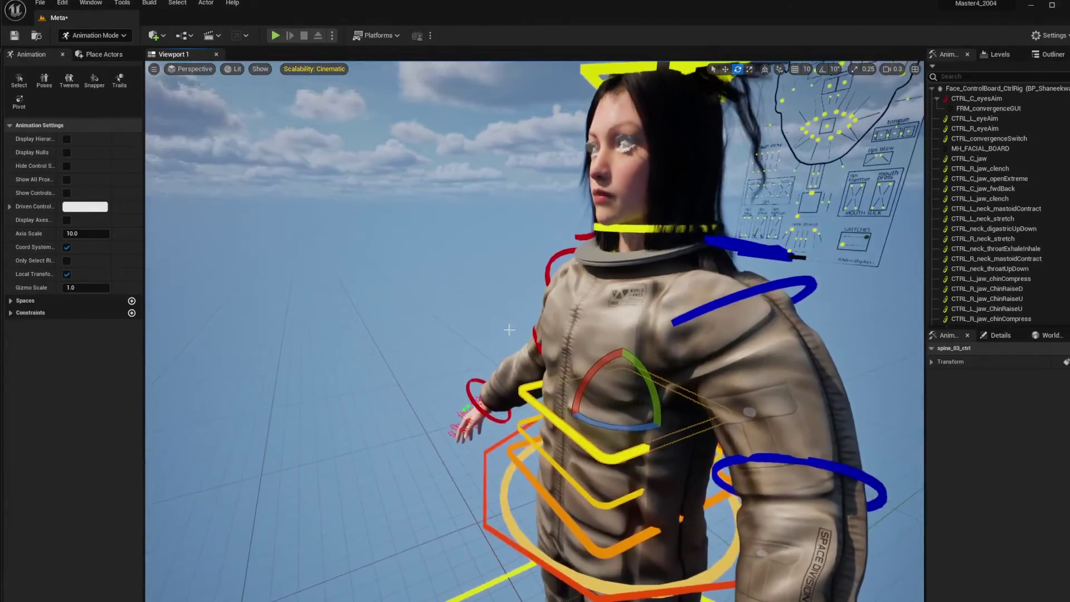
drag(583, 382, 852, 232)
key(ctrl+z)
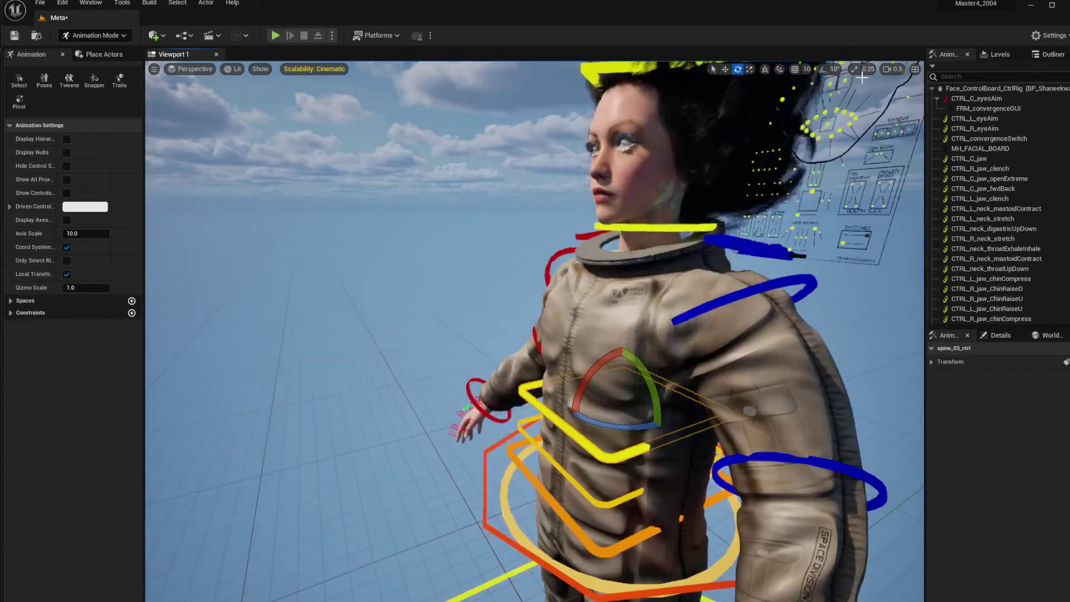
Try moving the MetaHuman's hips and whole body with the hips_ctrl and body_ctrl controls, and restore the pose.
right_drag(699, 114, 849, 89)
right_drag(594, 390, 674, 315)
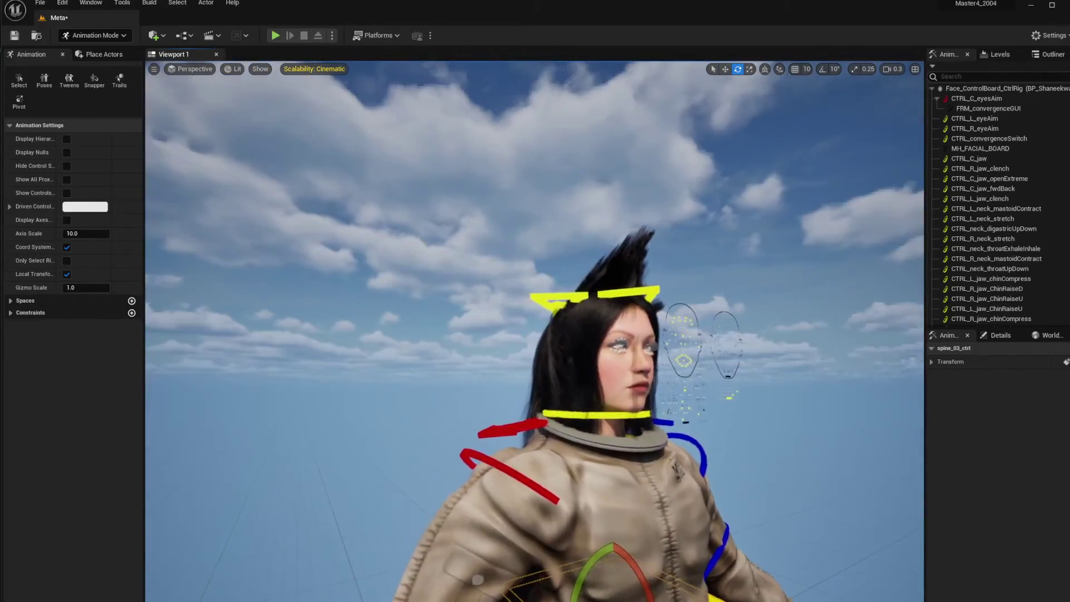
right_drag(594, 390, 722, 511)
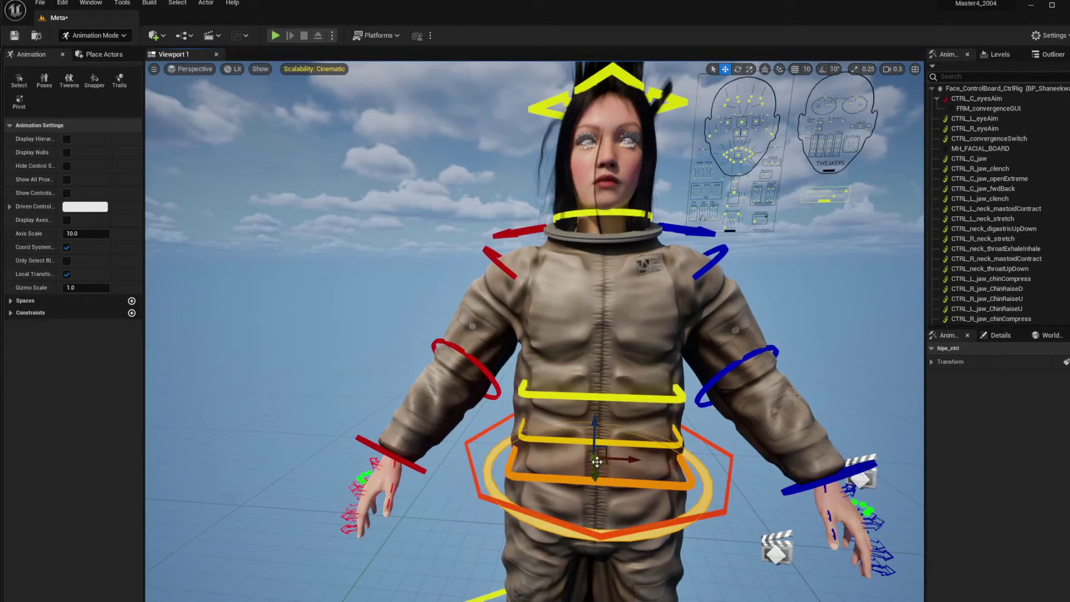
drag(639, 417, 529, 463)
key(ctrl+z)
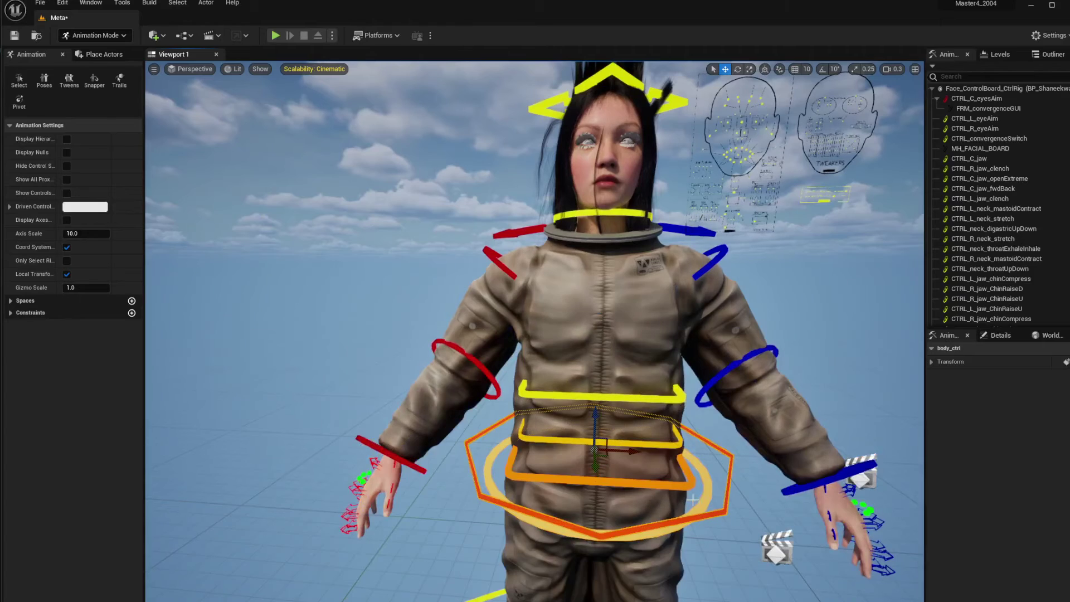
drag(595, 446, 772, 69)
drag(696, 92, 534, 564)
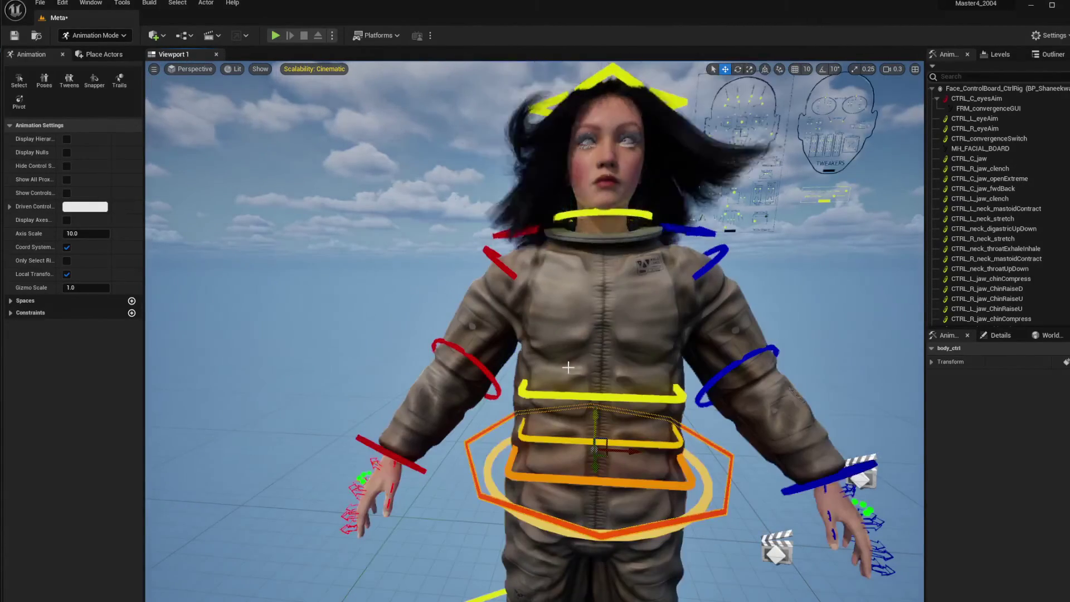
Select the left foot's IK control, foot_l_ik_ctrl, and check the suit around the legs and torso.
right_drag(805, 456, 869, 496)
right_drag(557, 469, 554, 447)
right_drag(492, 541, 514, 575)
click(522, 511)
right_drag(522, 511, 508, 423)
right_drag(525, 490, 616, 382)
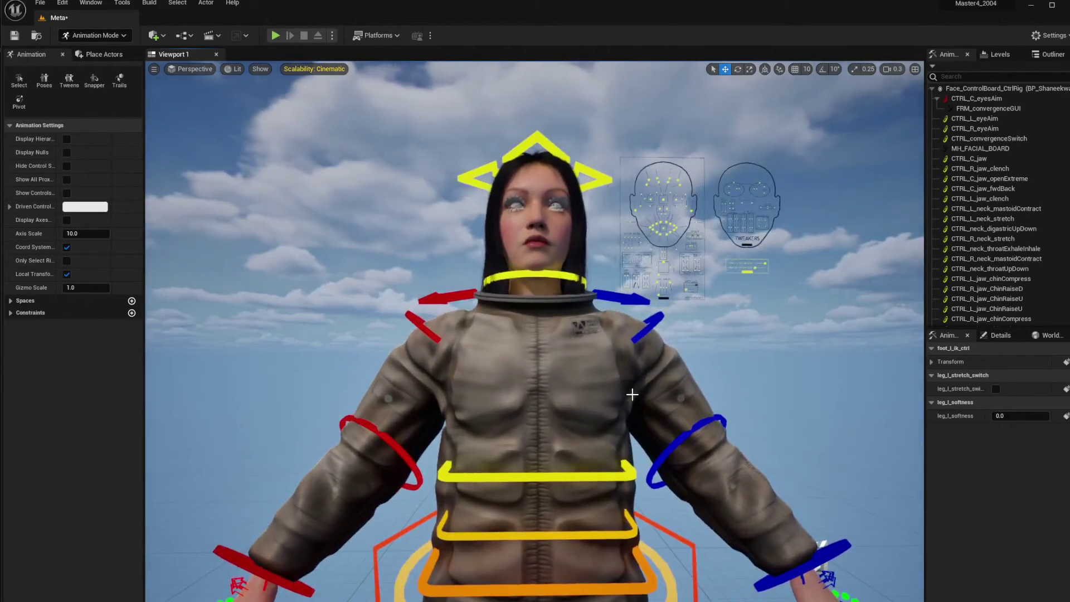
Try moving the left hand with its FK control, hand_l_fk_ctrl, and undo the move.
click(816, 562)
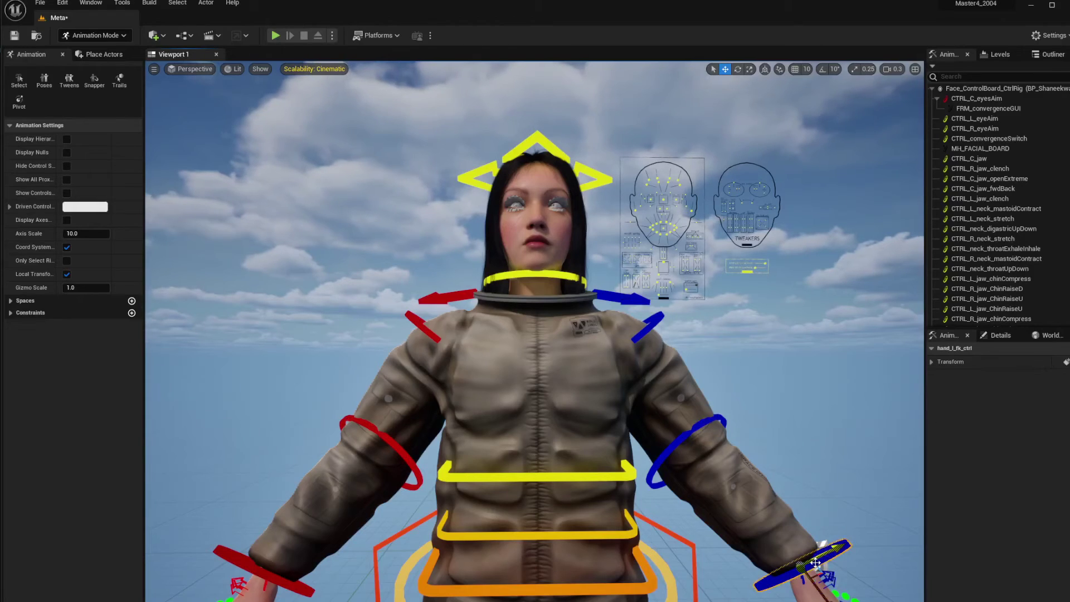
drag(799, 567, 802, 525)
key(ctrl+z)
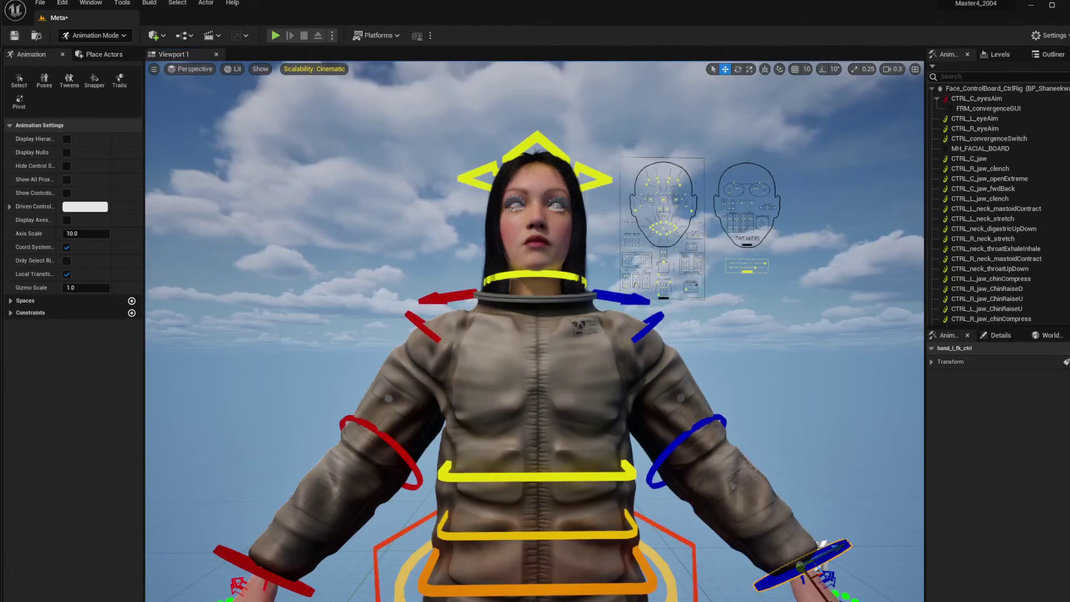
Filter the Sequencer tracks by IK and enable arm_l_fk_ik_switch and arm_r_fk_ik_switch under global_ctrl.
drag(1069, 62, 696, 58)
scroll(726, 178, up, 3)
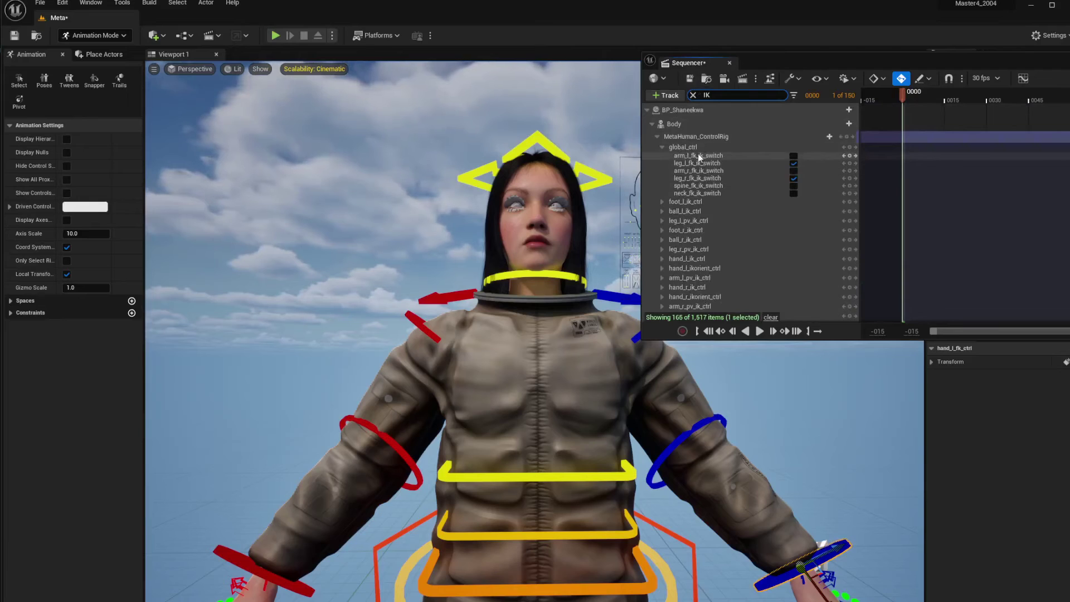
click(793, 156)
click(794, 171)
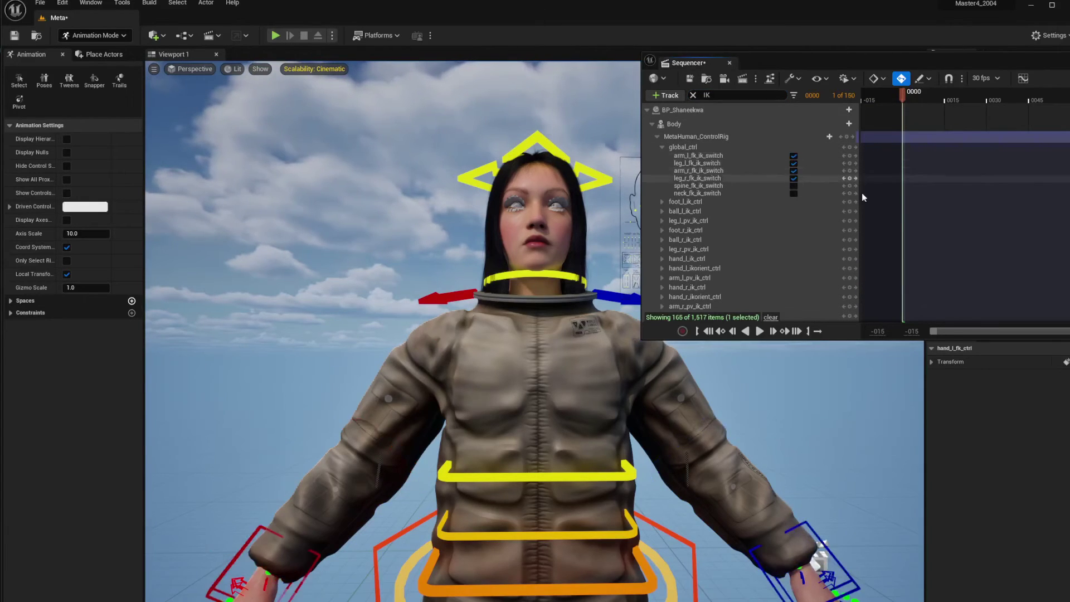
drag(991, 61, 1069, 64)
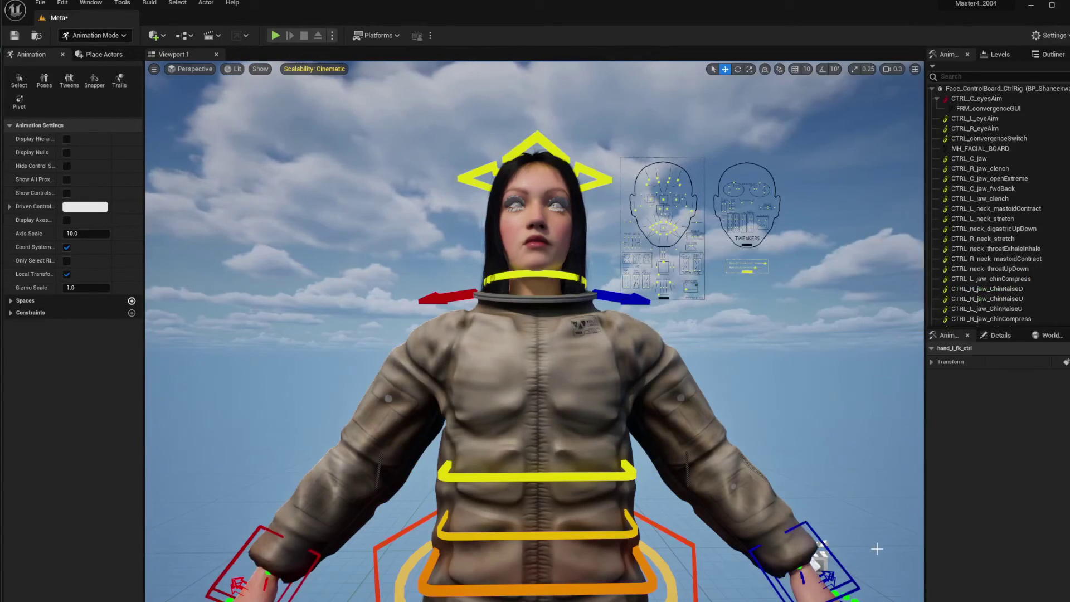
Try repositioning the left arm with the hand_l_ik_ctrl control, and undo the move.
click(836, 560)
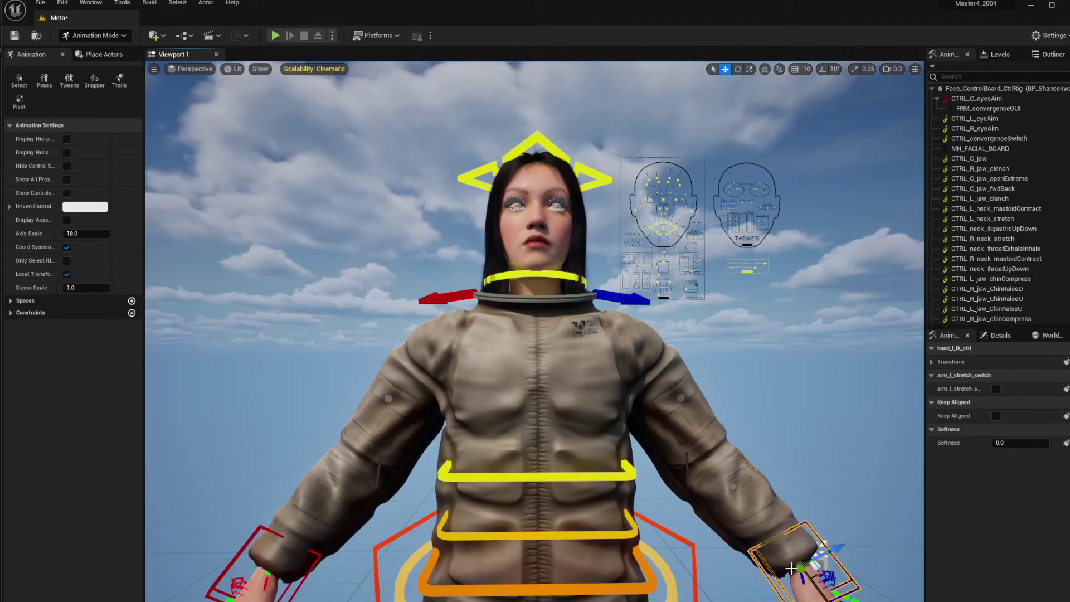
mouse_move(800, 563)
mouse_down()
mouse_move(877, 446)
mouse_move(822, 463)
mouse_move(692, 448)
mouse_move(668, 502)
mouse_move(805, 560)
mouse_up()
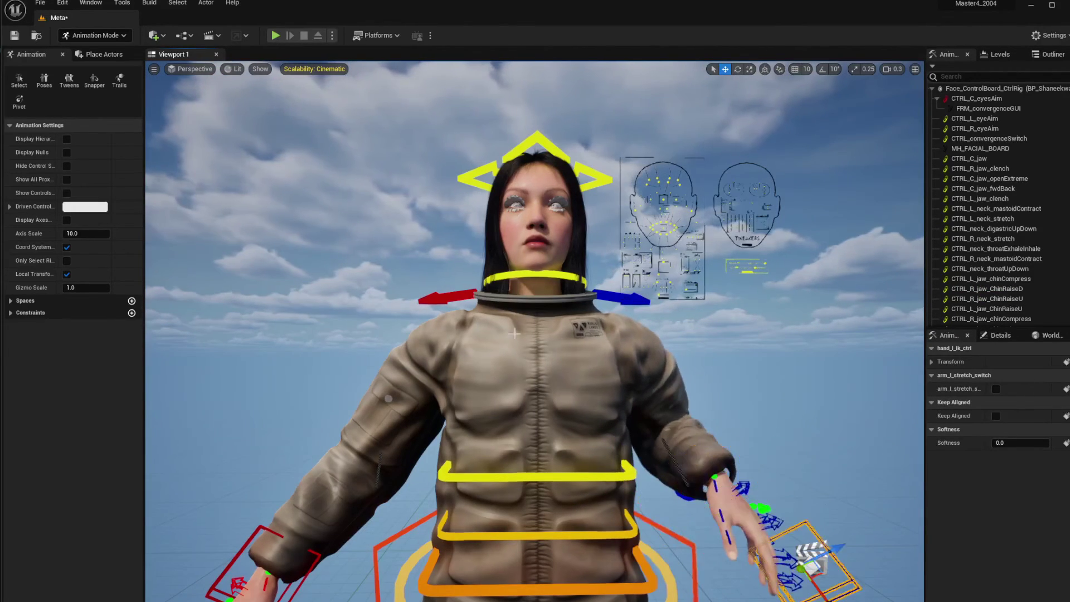
key(ctrl+z)
Try repositioning the right arm with the hand_r_ik_ctrl control, and undo the move.
right_drag(535, 330, 562, 306)
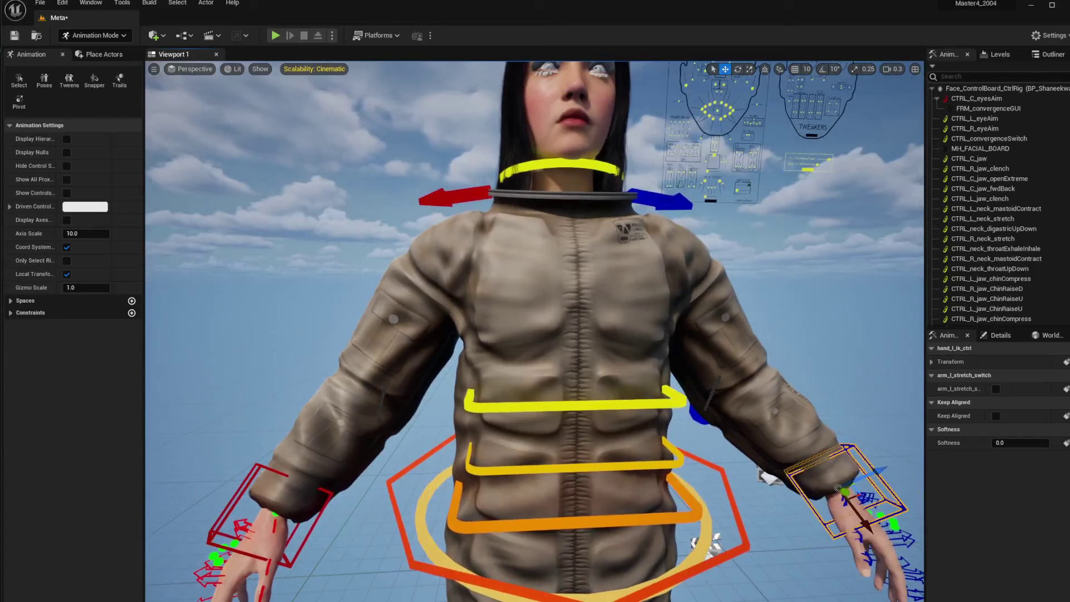
click(267, 504)
scroll(267, 504, up, 2)
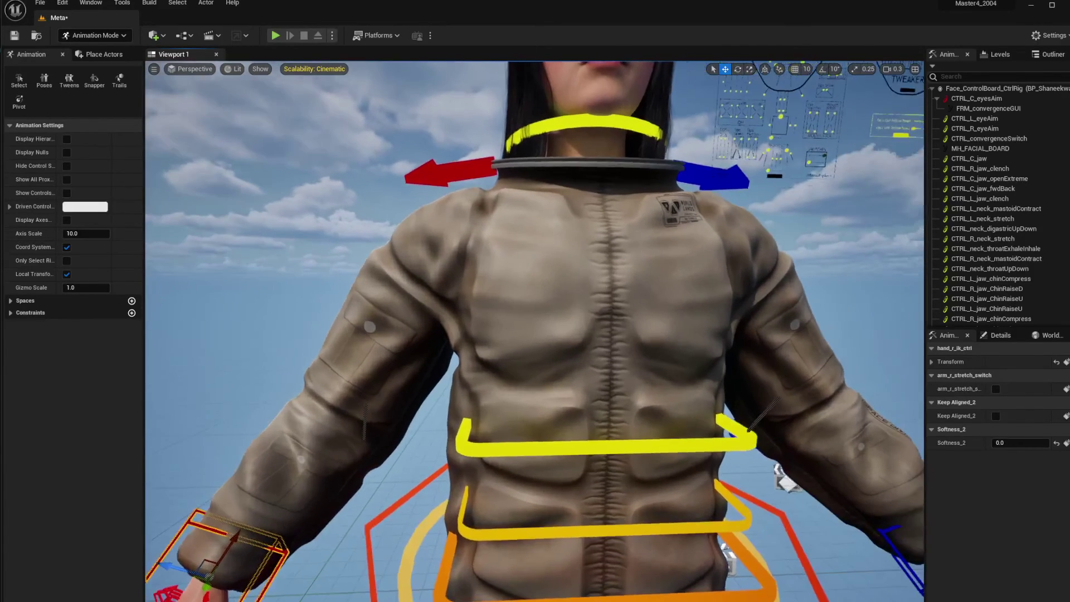
scroll(272, 498, down, 2)
drag(344, 467, 358, 428)
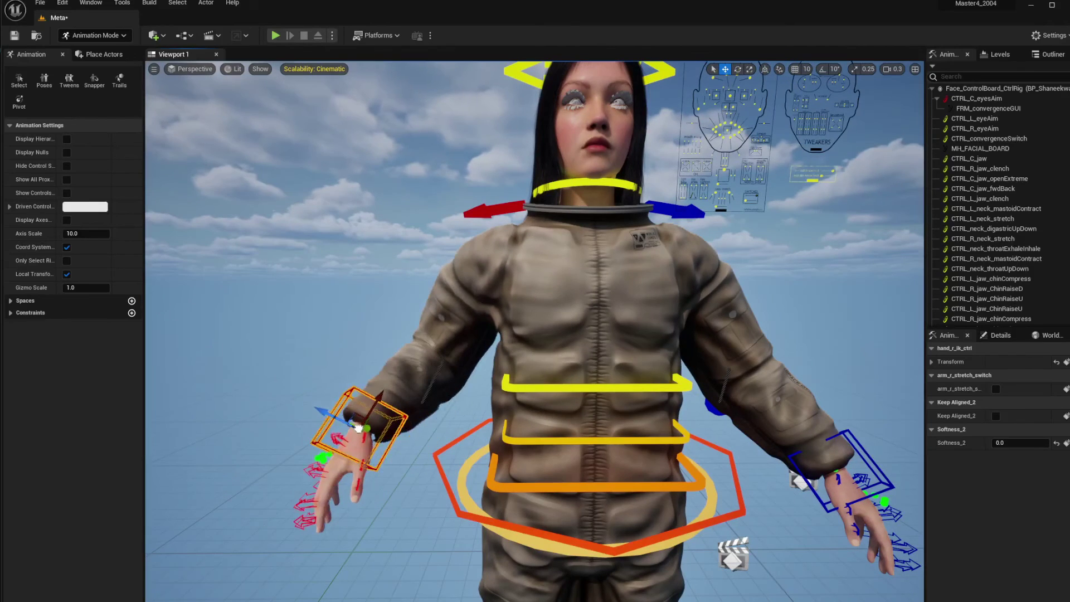
key(ctrl+z)
mouse_move(527, 415)
right_down()
mouse_move(563, 479)
mouse_move(538, 420)
right_up()
scroll(533, 418, down, 2)
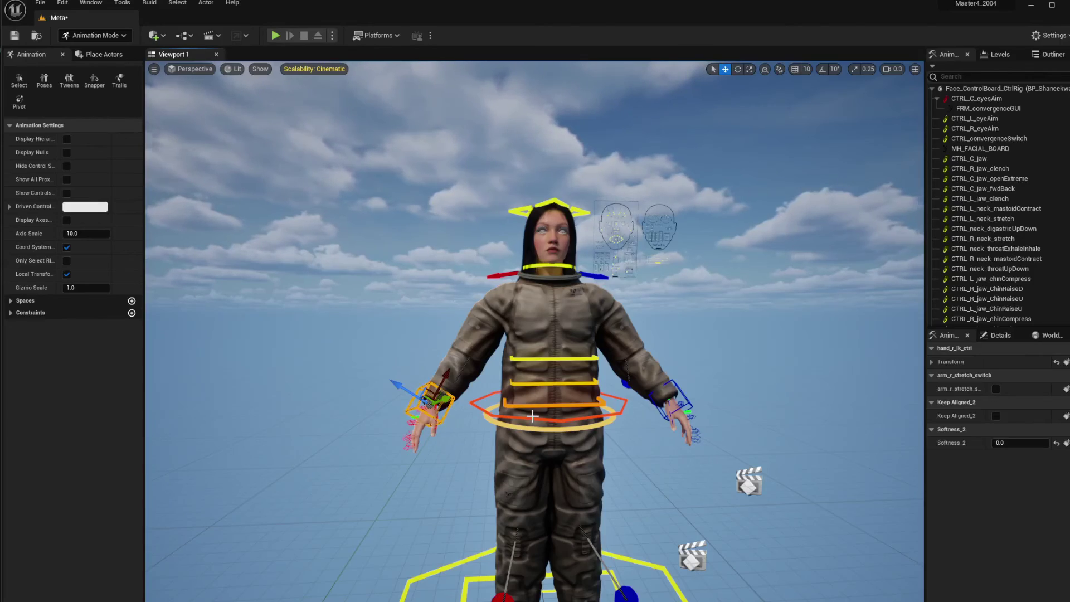
mouse_move(537, 416)
right_down()
mouse_move(752, 438)
mouse_move(540, 418)
right_up()
scroll(551, 413, up, 2)
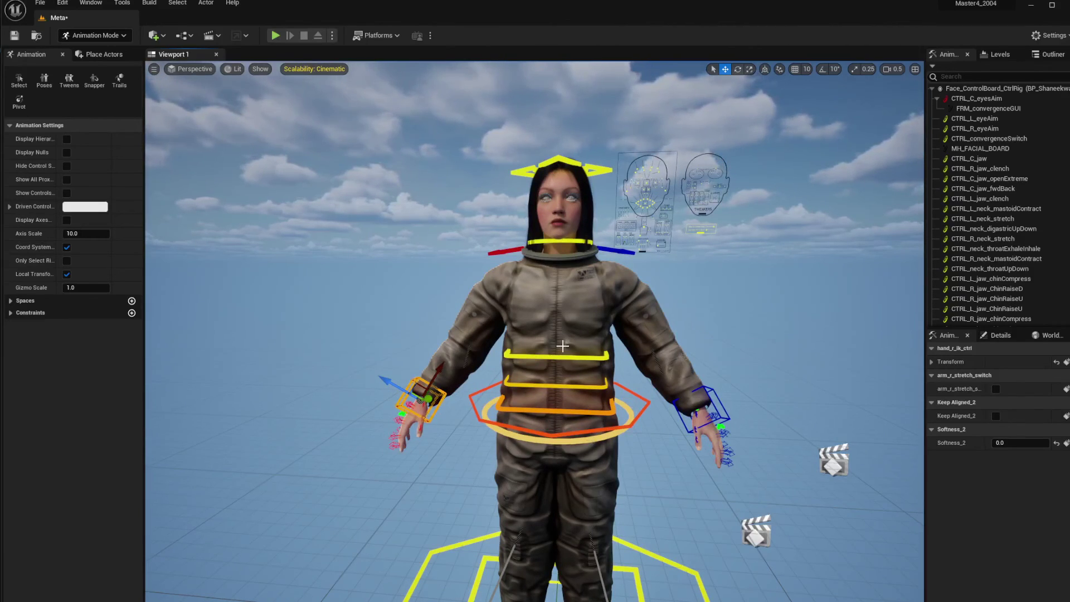
mouse_move(562, 346)
right_down()
mouse_move(562, 318)
mouse_move(566, 343)
mouse_move(574, 333)
right_up()
key(s)
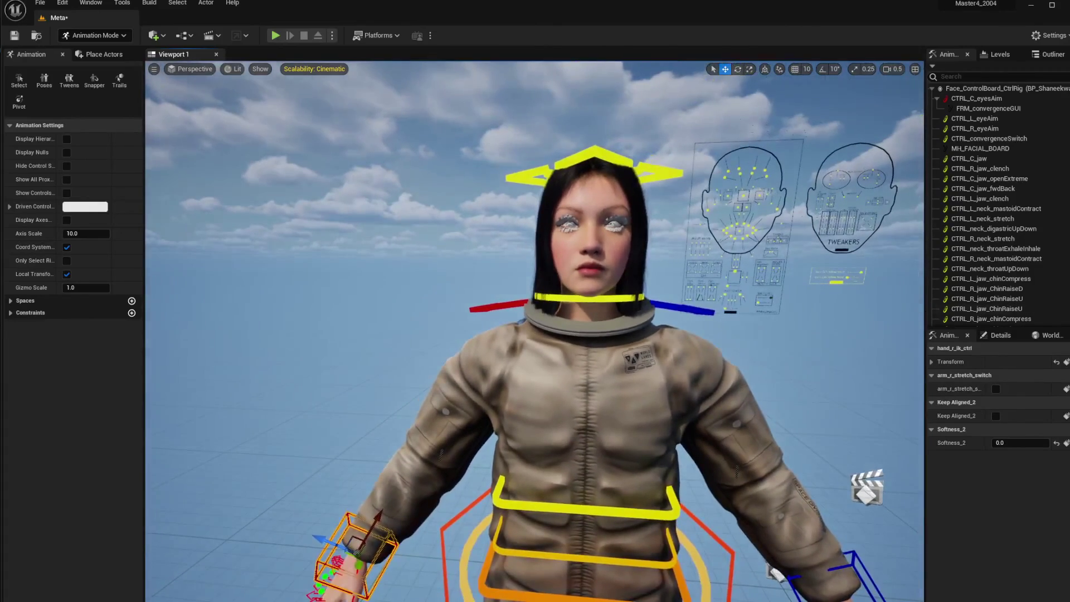